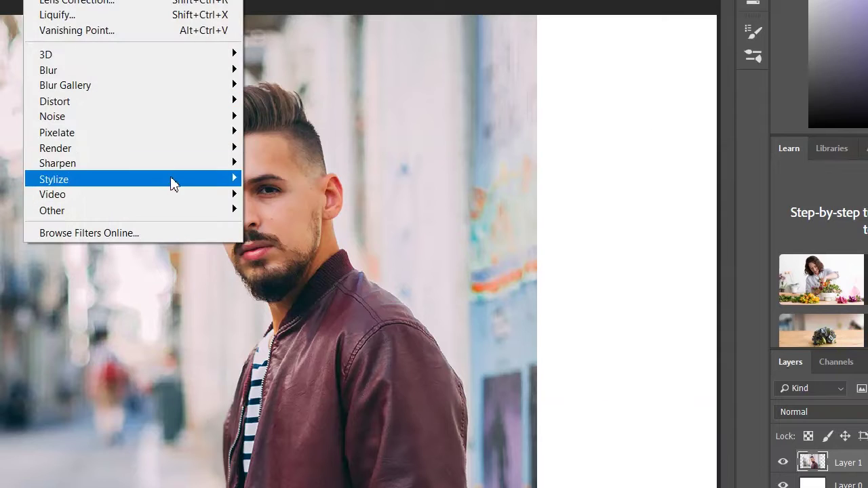
Step: Sharpen the portrait with Unsharp Mask at Amount 50% and Radius 4.0 px
{"action": "mouse_move", "coordinate": [58, 164]}
{"action": "left_click", "coordinate": [274, 244]}
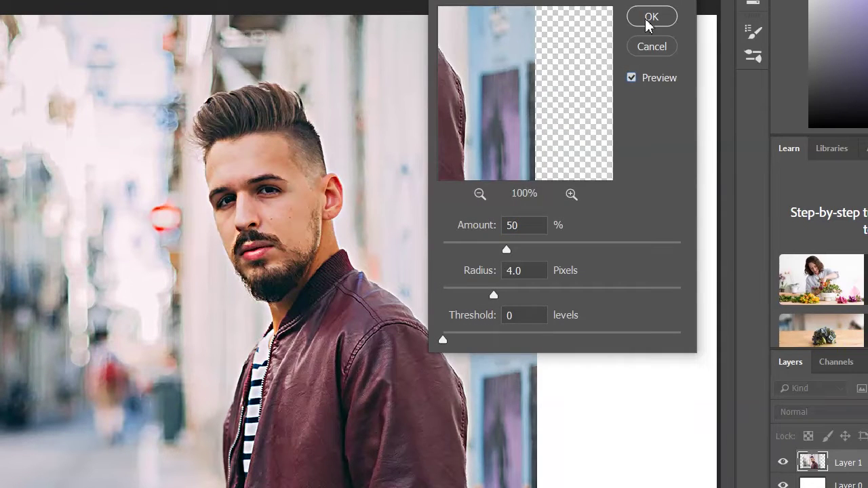
{"action": "left_click", "coordinate": [649, 19]}
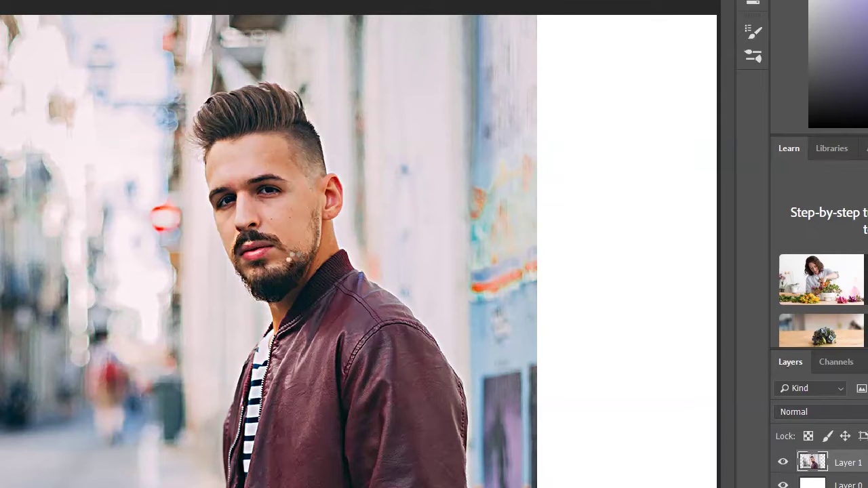
{"action": "scroll", "coordinate": [360, 376], "scroll_direction": "up", "scroll_amount": 2}
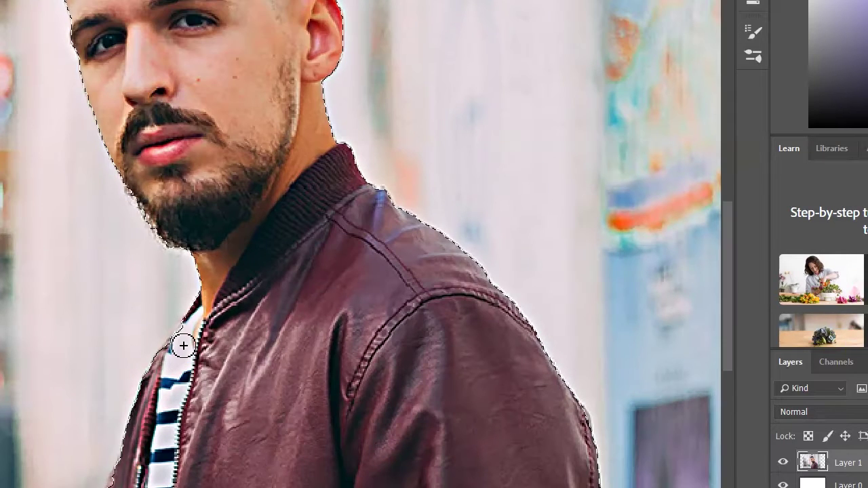
Step: Refine the hair, face and beard edges in Select and Mask, outputting the man to new Layer 2
{"action": "scroll", "coordinate": [203, 306], "scroll_direction": "up", "scroll_amount": 2}
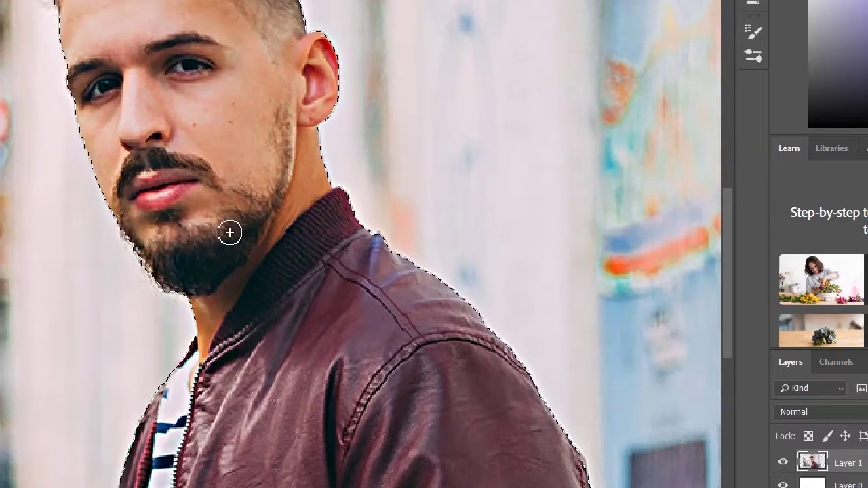
{"action": "scroll", "coordinate": [346, 187], "scroll_direction": "up", "scroll_amount": 2}
{"action": "left_click_drag", "start_coordinate": [345, 188], "coordinate": [356, 312]}
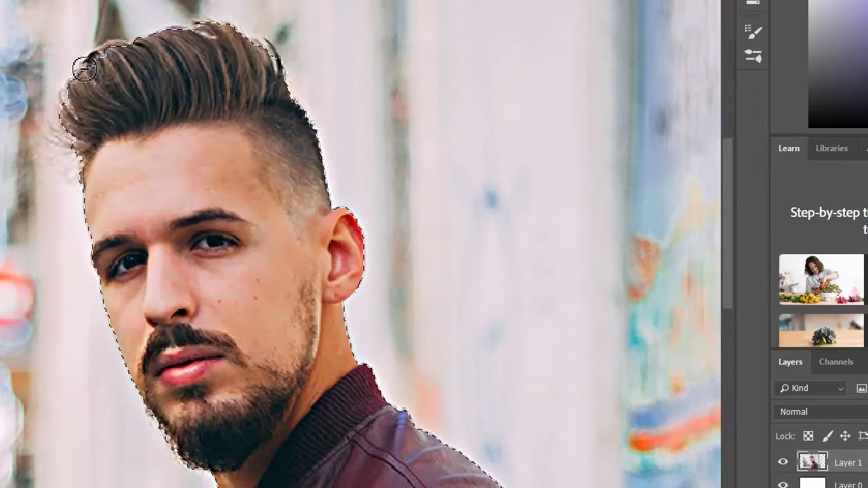
{"action": "left_click_drag", "start_coordinate": [208, 29], "coordinate": [262, 33]}
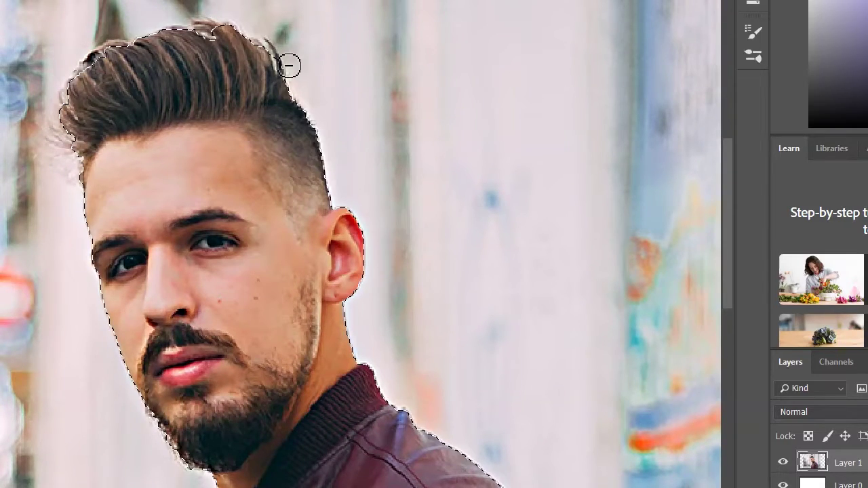
{"action": "mouse_move", "coordinate": [79, 242]}
{"action": "left_mouse_down"}
{"action": "mouse_move", "coordinate": [167, 445]}
{"action": "mouse_move", "coordinate": [194, 474]}
{"action": "left_mouse_up"}
{"action": "mouse_move", "coordinate": [347, 459]}
{"action": "left_mouse_down"}
{"action": "mouse_move", "coordinate": [286, 234]}
{"action": "mouse_move", "coordinate": [292, 116]}
{"action": "left_mouse_up"}
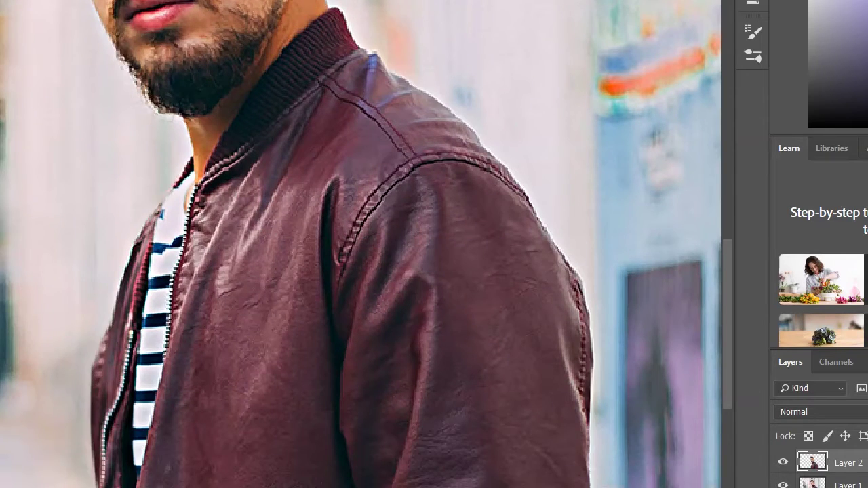
{"action": "left_click", "coordinate": [783, 484]}
{"action": "key", "text": "ctrl+0"}
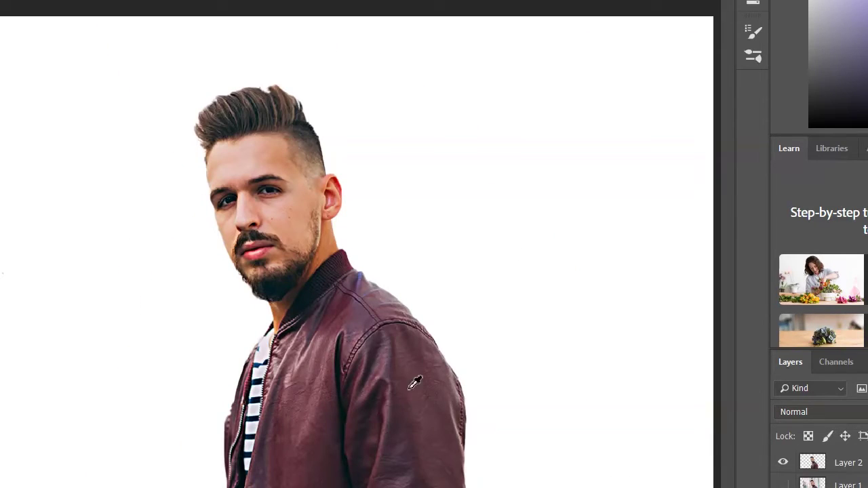
Step: Fill the background behind the man with a dark plum sampled from his jacket
{"action": "scroll", "coordinate": [326, 224], "scroll_direction": "up", "scroll_amount": 5}
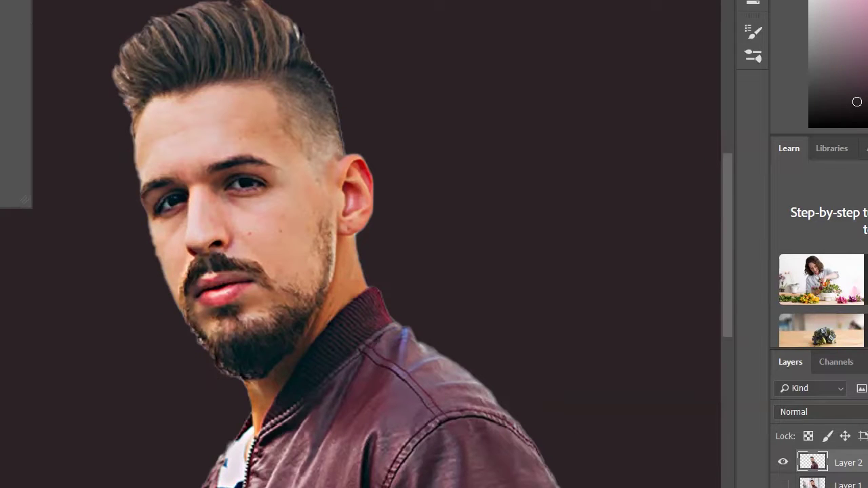
{"action": "key", "text": "F5"}
{"action": "key", "text": "F5"}
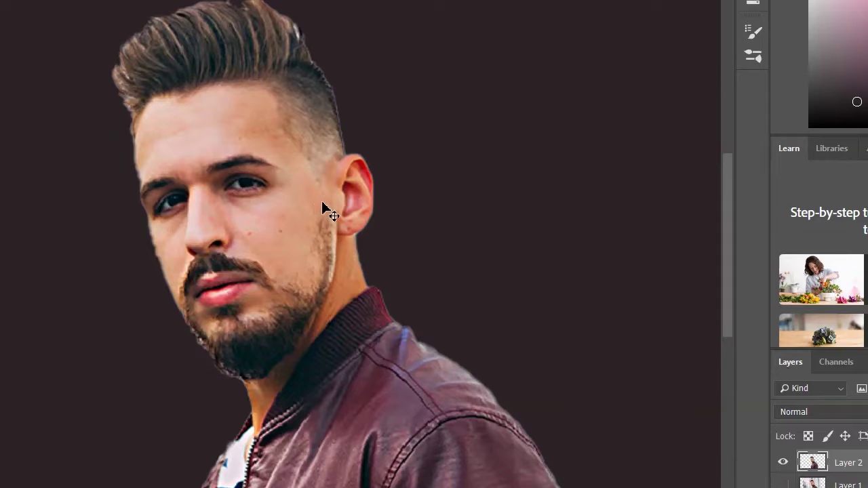
{"action": "scroll", "coordinate": [326, 179], "scroll_direction": "up", "scroll_amount": 3}
Step: Smooth the cheek skin with a Mixer Brush stroke, undoing the stroke that darkened the jaw
{"action": "scroll", "coordinate": [304, 208], "scroll_direction": "down", "scroll_amount": 1}
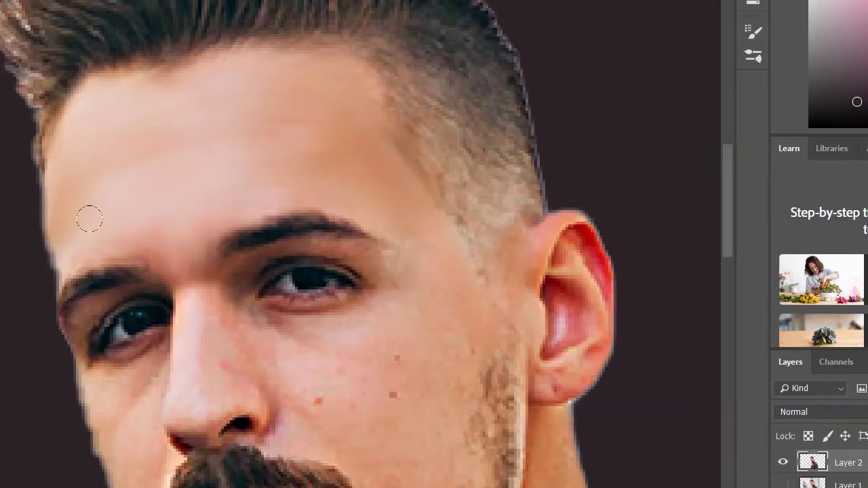
{"action": "scroll", "coordinate": [375, 134], "scroll_direction": "down", "scroll_amount": 2}
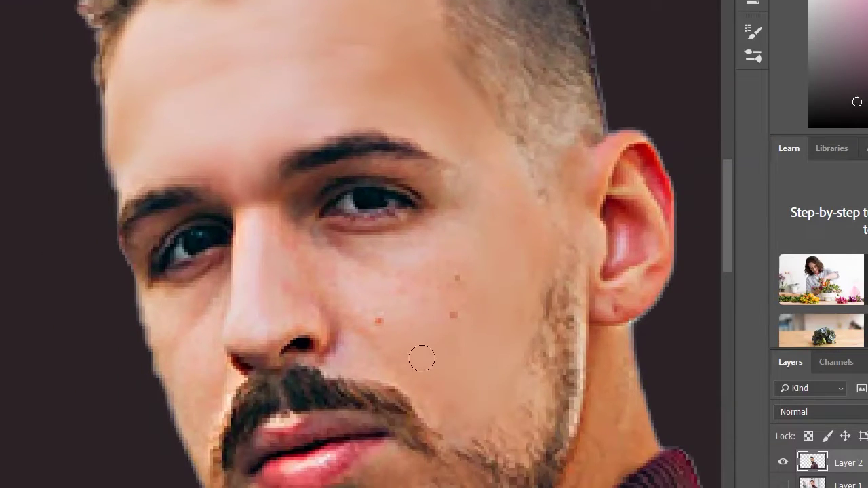
{"action": "scroll", "coordinate": [476, 157], "scroll_direction": "up", "scroll_amount": 1}
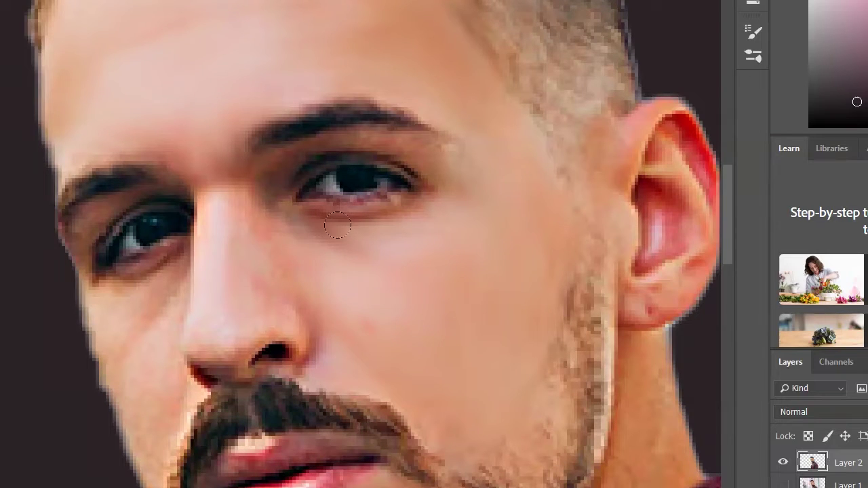
{"action": "scroll", "coordinate": [337, 226], "scroll_direction": "down", "scroll_amount": 2}
{"action": "left_click_drag", "start_coordinate": [161, 265], "coordinate": [152, 287]}
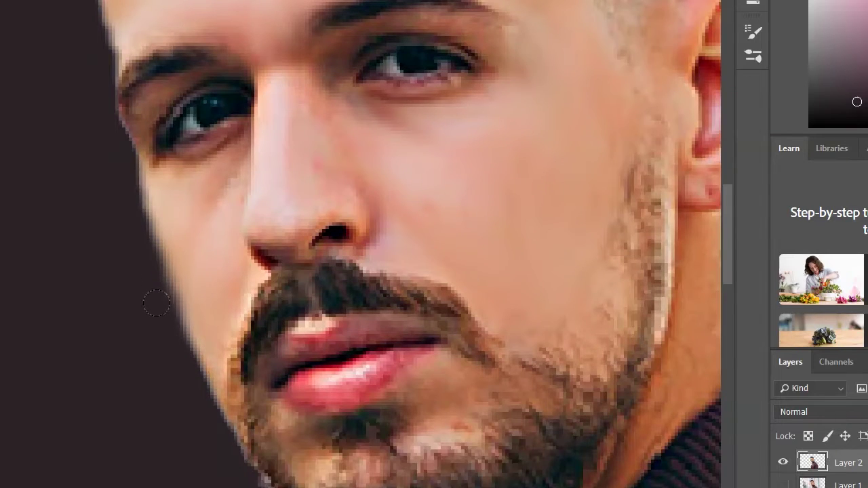
{"action": "key", "text": "ctrl+z"}
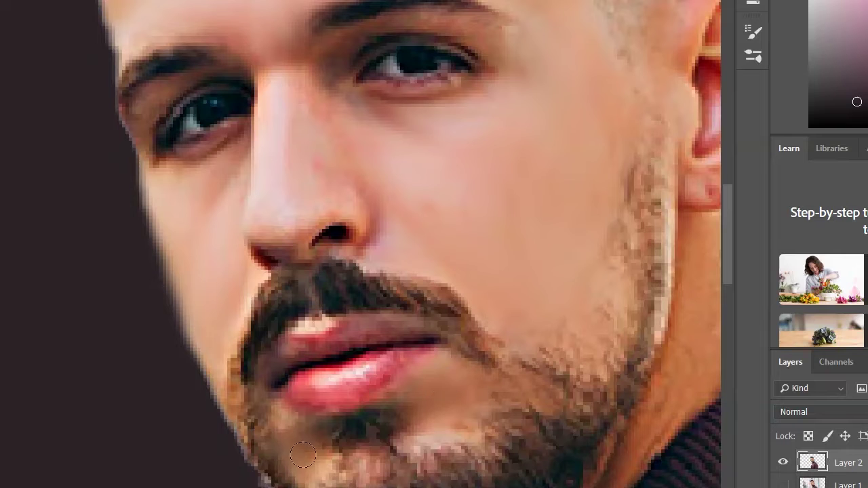
Step: Move across the face to the other eye, mouth, beard and chin for further smoothing
{"action": "scroll", "coordinate": [323, 203], "scroll_direction": "down", "scroll_amount": 1}
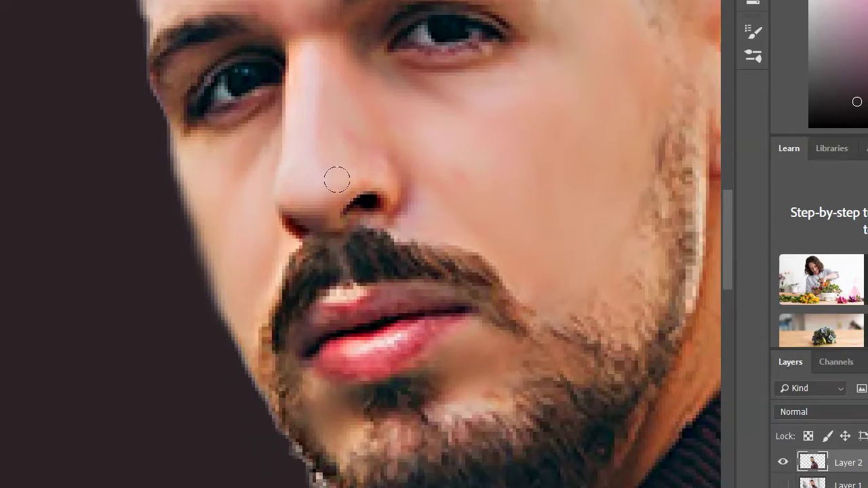
{"action": "scroll", "coordinate": [337, 179], "scroll_direction": "up", "scroll_amount": 3}
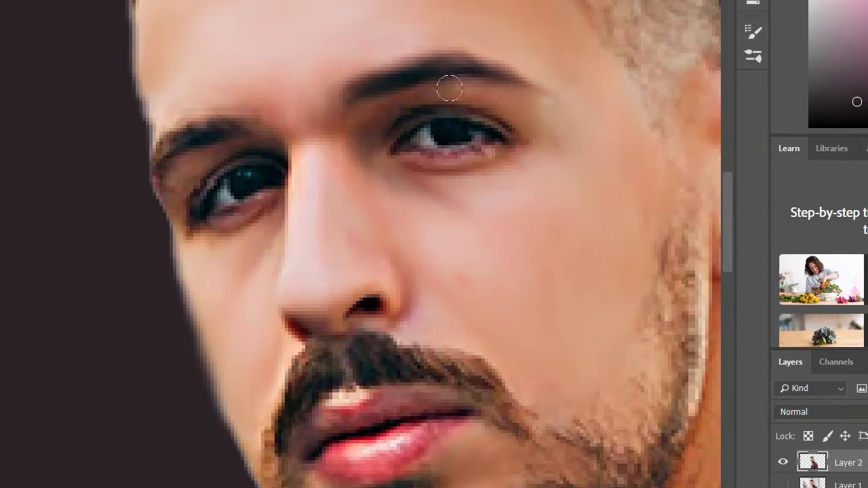
{"action": "scroll", "coordinate": [503, 154], "scroll_direction": "left", "scroll_amount": 2}
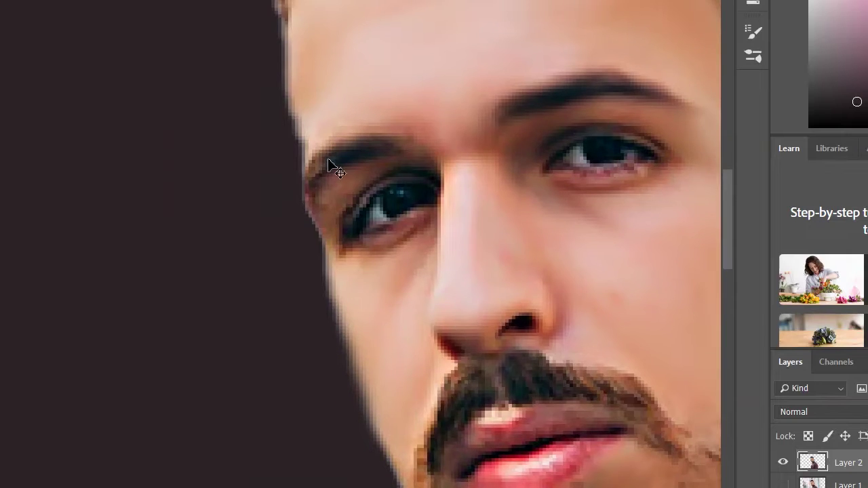
{"action": "scroll", "coordinate": [346, 138], "scroll_direction": "up", "scroll_amount": 2}
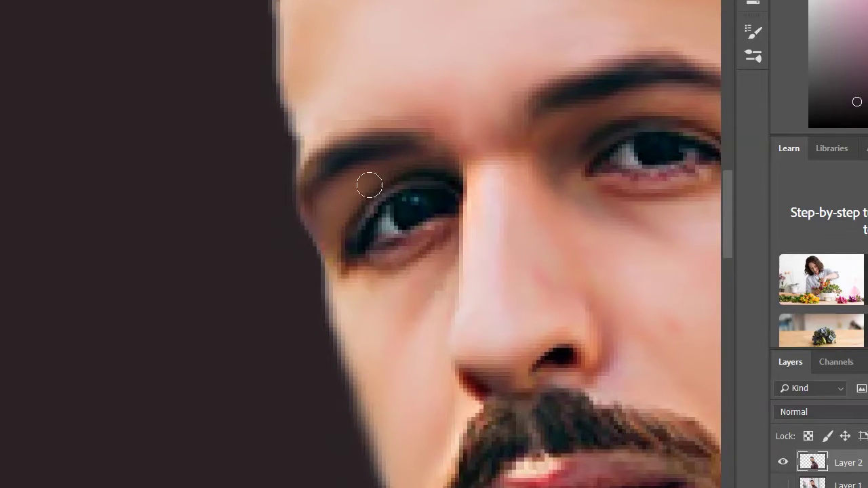
{"action": "left_click_drag", "start_coordinate": [413, 219], "coordinate": [377, 283]}
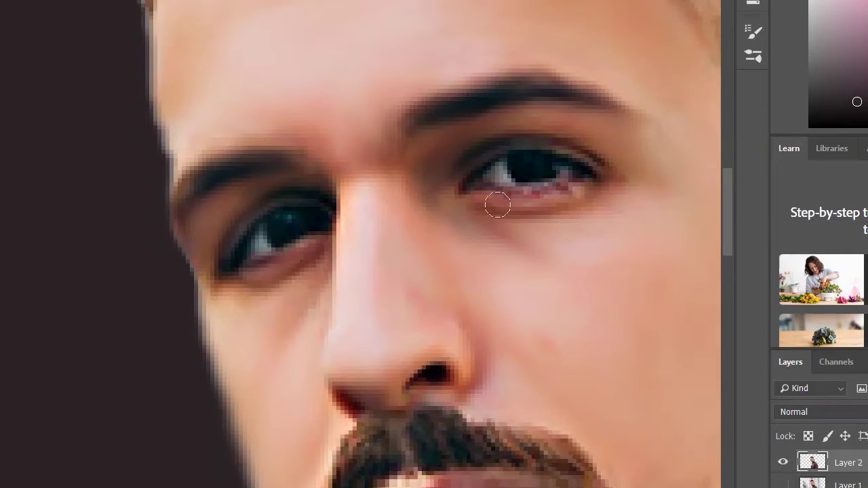
{"action": "scroll", "coordinate": [384, 106], "scroll_direction": "down", "scroll_amount": 2}
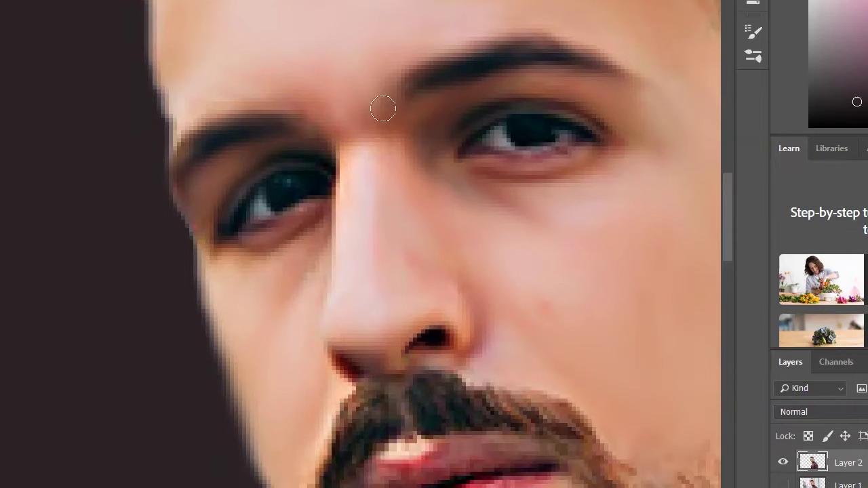
{"action": "scroll", "coordinate": [384, 106], "scroll_direction": "down", "scroll_amount": 2}
{"action": "scroll", "coordinate": [421, 102], "scroll_direction": "down", "scroll_amount": 3}
{"action": "scroll", "coordinate": [457, 94], "scroll_direction": "up", "scroll_amount": 4}
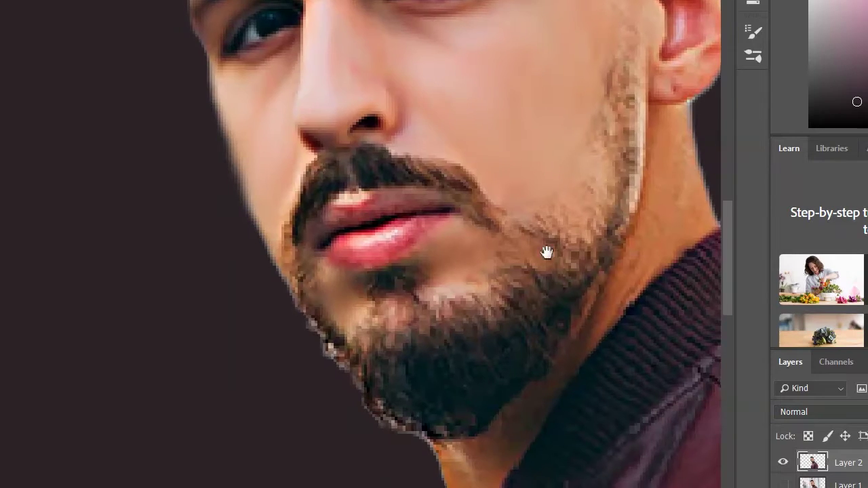
{"action": "left_click_drag", "start_coordinate": [548, 252], "coordinate": [469, 265]}
{"action": "left_click_drag", "start_coordinate": [564, 262], "coordinate": [608, 219]}
{"action": "left_click_drag", "start_coordinate": [518, 353], "coordinate": [556, 314]}
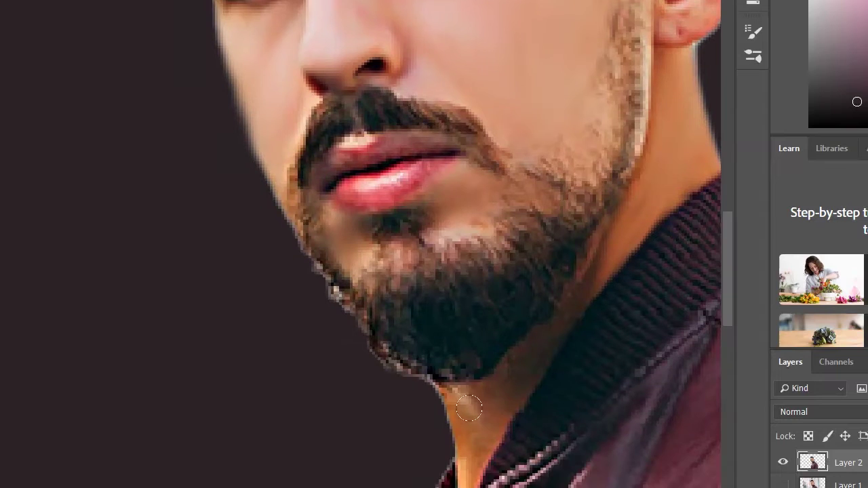
Step: Scroll around the chin, collar and shirt to inspect the smoothed skin
{"action": "scroll", "coordinate": [555, 314], "scroll_direction": "down", "scroll_amount": 2}
{"action": "scroll", "coordinate": [527, 225], "scroll_direction": "up", "scroll_amount": 6}
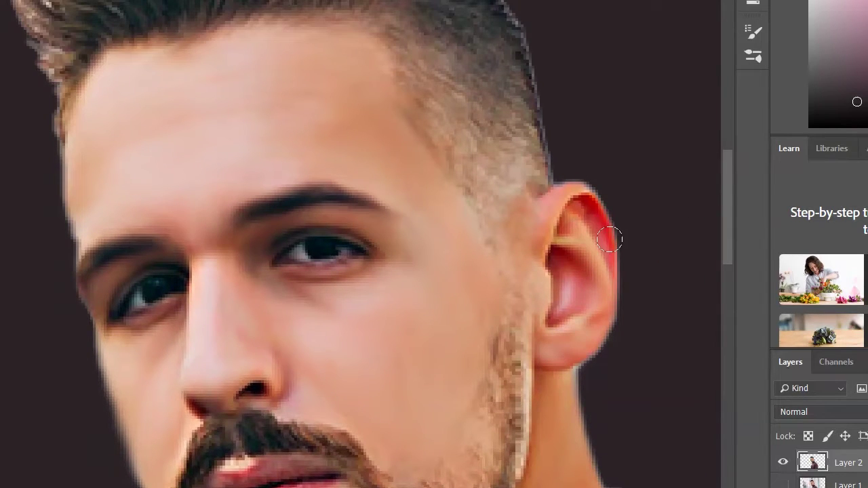
{"action": "scroll", "coordinate": [513, 442], "scroll_direction": "down", "scroll_amount": 3}
{"action": "scroll", "coordinate": [573, 360], "scroll_direction": "up", "scroll_amount": 6}
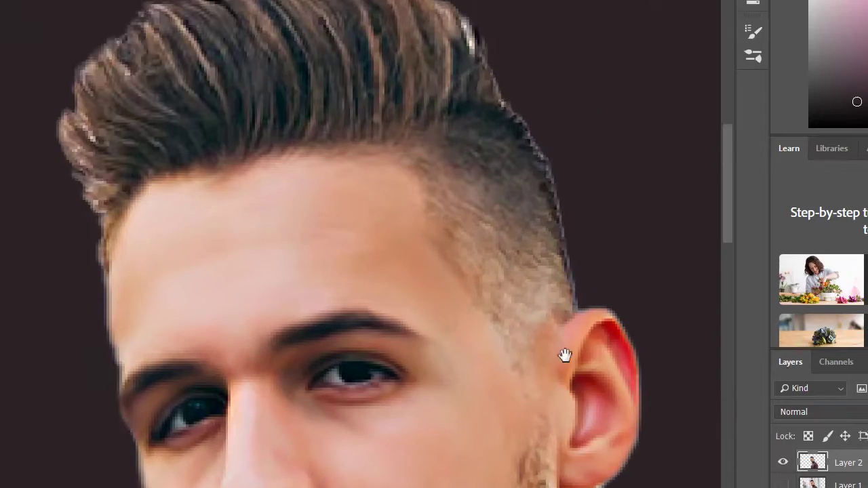
{"action": "scroll", "coordinate": [474, 319], "scroll_direction": "down", "scroll_amount": 12}
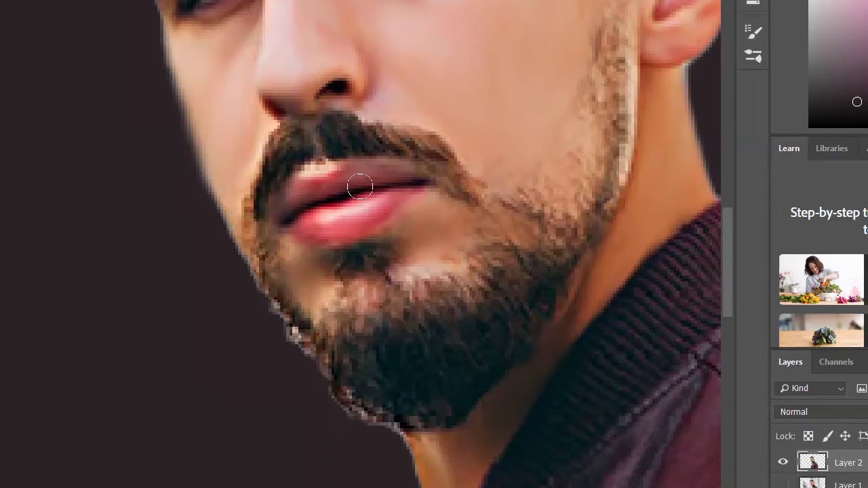
{"action": "scroll", "coordinate": [304, 339], "scroll_direction": "down", "scroll_amount": 1}
{"action": "scroll", "coordinate": [413, 265], "scroll_direction": "down", "scroll_amount": 5}
{"action": "scroll", "coordinate": [387, 174], "scroll_direction": "down", "scroll_amount": 9}
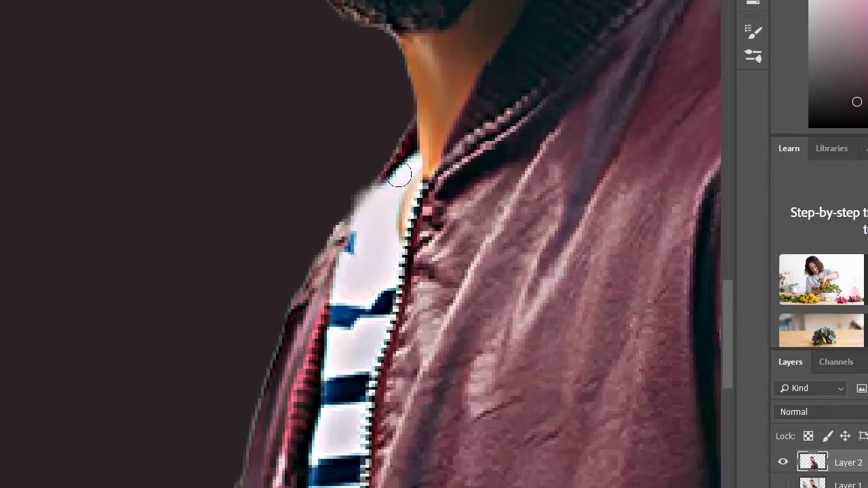
{"action": "scroll", "coordinate": [407, 251], "scroll_direction": "down", "scroll_amount": 5}
{"action": "scroll", "coordinate": [407, 251], "scroll_direction": "left", "scroll_amount": 3}
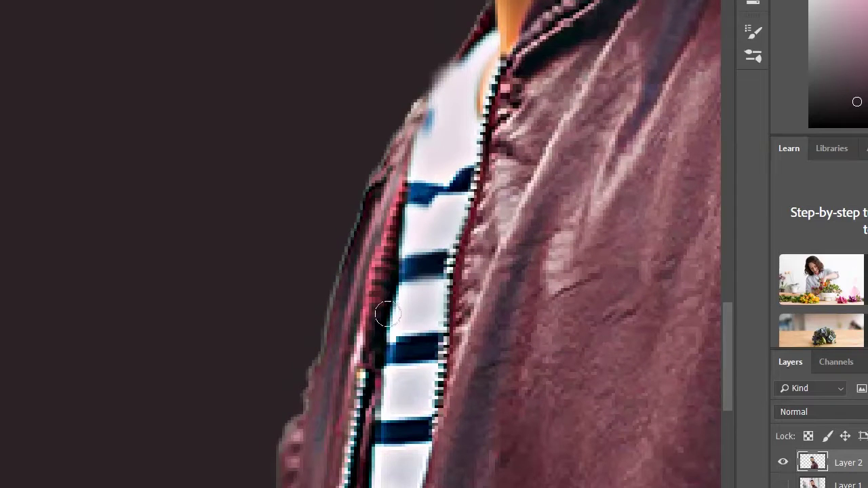
{"action": "scroll", "coordinate": [434, 318], "scroll_direction": "down", "scroll_amount": 1}
{"action": "scroll", "coordinate": [458, 224], "scroll_direction": "left", "scroll_amount": 2}
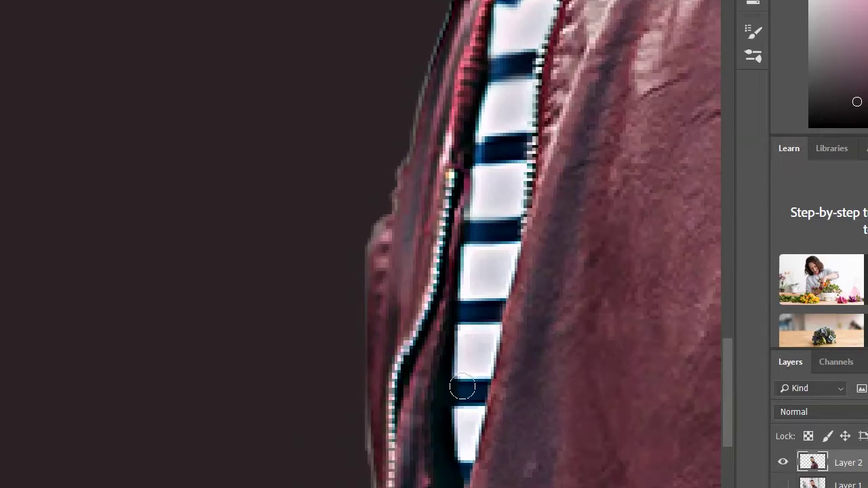
{"action": "scroll", "coordinate": [473, 421], "scroll_direction": "down", "scroll_amount": 1}
{"action": "scroll", "coordinate": [476, 447], "scroll_direction": "down", "scroll_amount": 3}
{"action": "scroll", "coordinate": [484, 178], "scroll_direction": "up", "scroll_amount": 2}
{"action": "scroll", "coordinate": [252, 381], "scroll_direction": "down", "scroll_amount": 4}
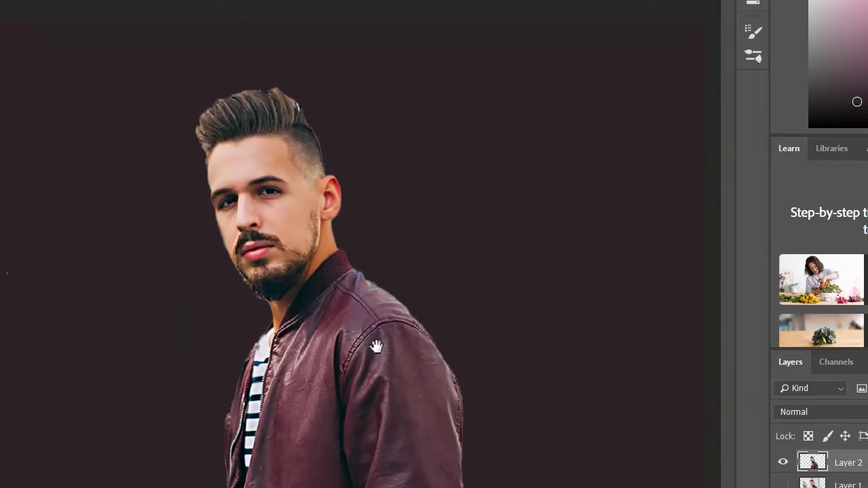
{"action": "scroll", "coordinate": [360, 285], "scroll_direction": "up", "scroll_amount": 4}
{"action": "scroll", "coordinate": [421, 136], "scroll_direction": "up", "scroll_amount": 2}
Step: Smooth the collar ribbing and the shoulder texture beside the seam with painted strokes
{"action": "left_click_drag", "start_coordinate": [430, 200], "coordinate": [406, 193]}
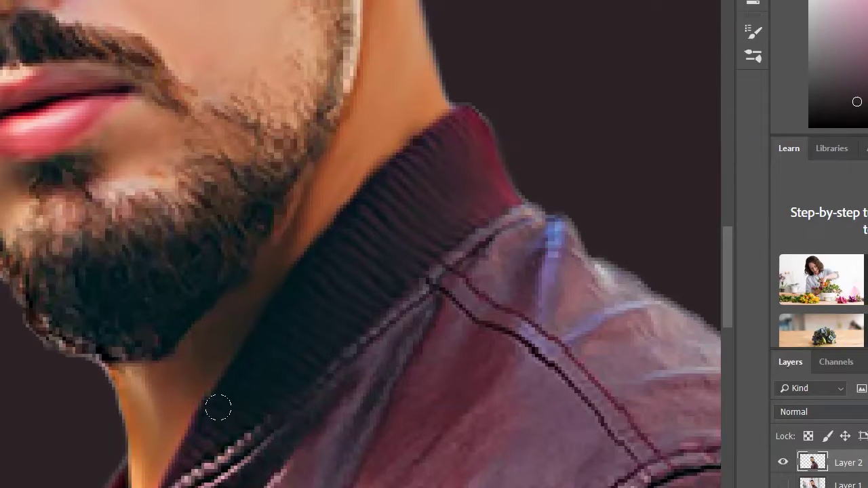
{"action": "left_click_drag", "start_coordinate": [536, 312], "coordinate": [434, 159]}
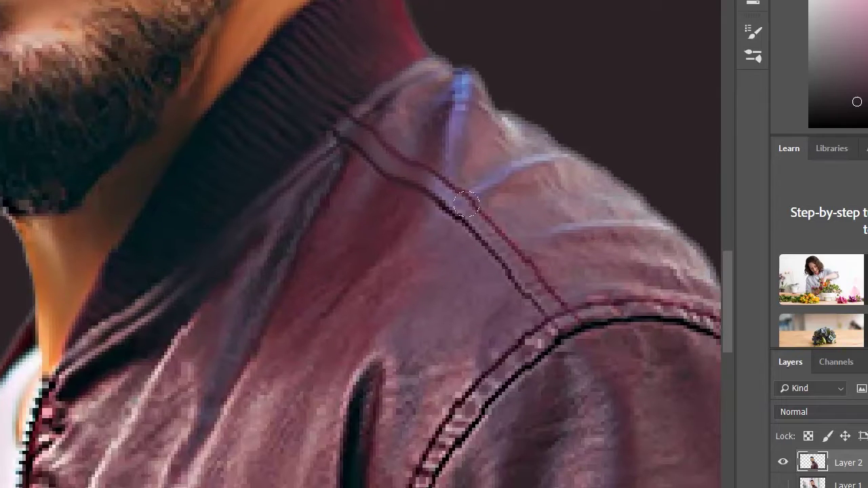
{"action": "left_click_drag", "start_coordinate": [481, 139], "coordinate": [511, 163]}
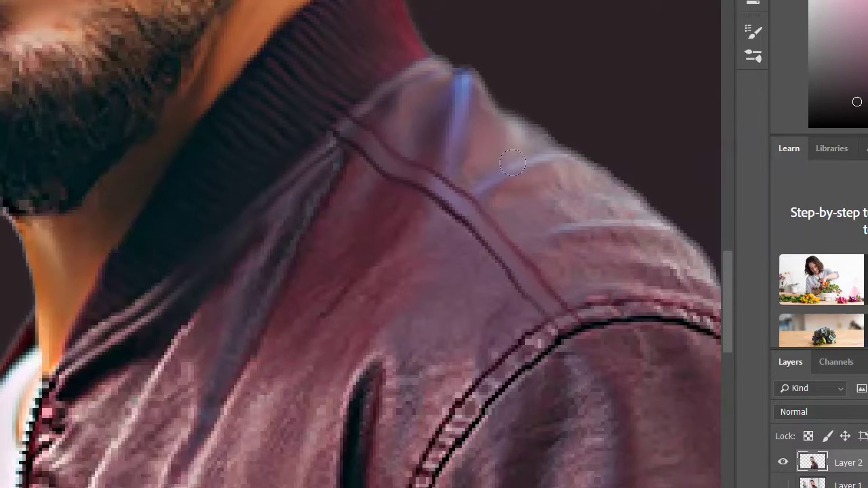
{"action": "left_click_drag", "start_coordinate": [561, 279], "coordinate": [378, 252]}
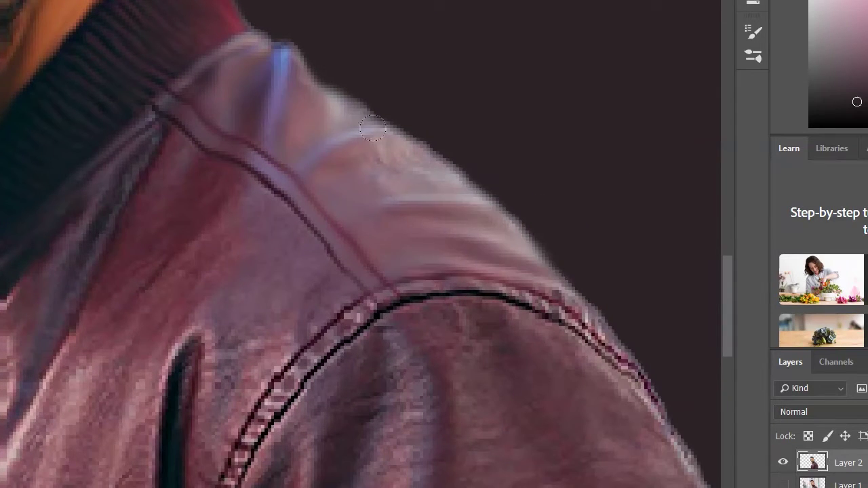
{"action": "scroll", "coordinate": [432, 304], "scroll_direction": "down", "scroll_amount": 3}
{"action": "scroll", "coordinate": [307, 461], "scroll_direction": "up", "scroll_amount": 4}
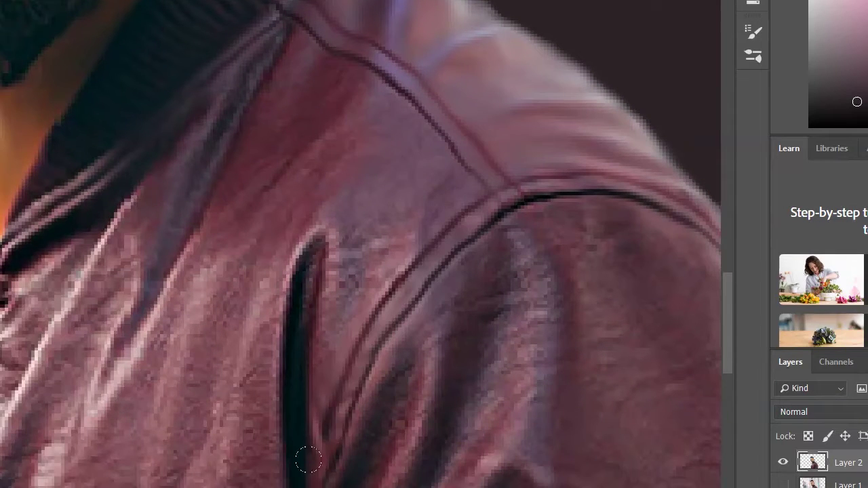
{"action": "scroll", "coordinate": [275, 48], "scroll_direction": "down", "scroll_amount": 3}
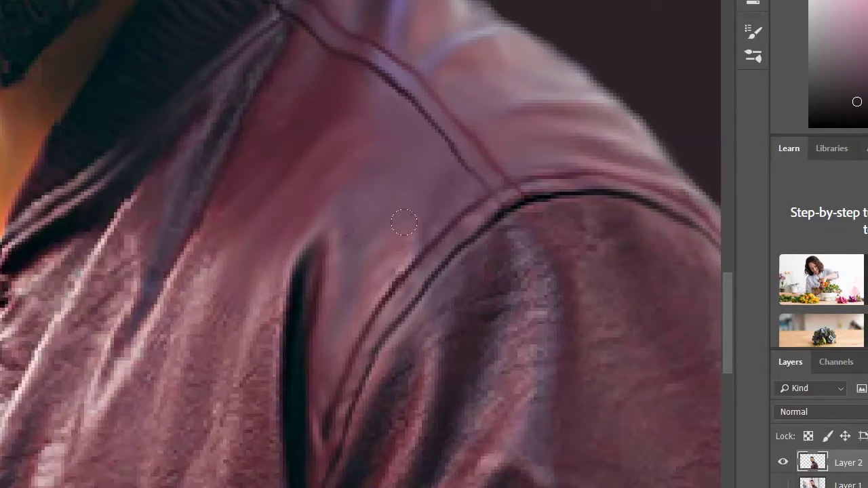
{"action": "scroll", "coordinate": [337, 82], "scroll_direction": "up", "scroll_amount": 3}
{"action": "scroll", "coordinate": [337, 82], "scroll_direction": "down", "scroll_amount": 3}
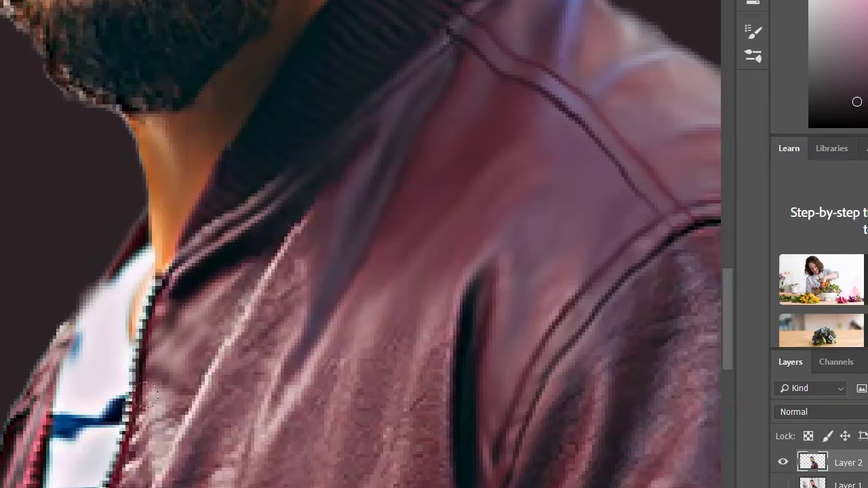
{"action": "scroll", "coordinate": [210, 315], "scroll_direction": "up", "scroll_amount": 3}
{"action": "scroll", "coordinate": [210, 315], "scroll_direction": "down", "scroll_amount": 3}
{"action": "scroll", "coordinate": [175, 417], "scroll_direction": "up", "scroll_amount": 2}
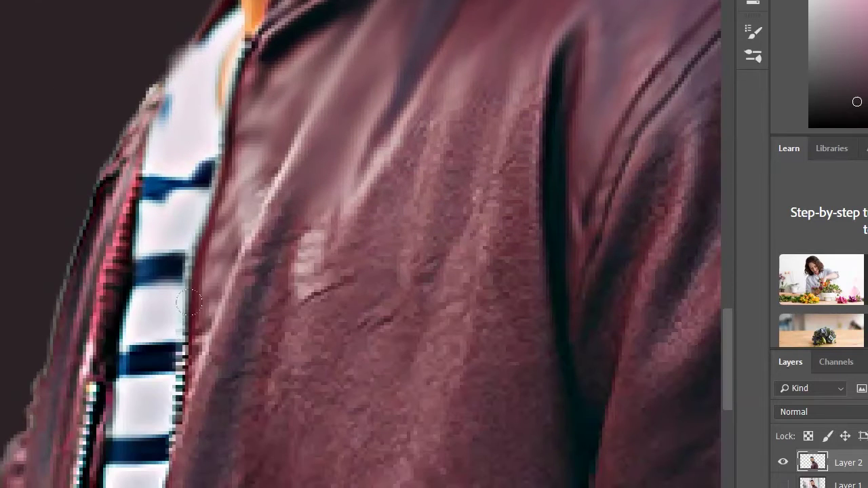
{"action": "scroll", "coordinate": [175, 417], "scroll_direction": "up", "scroll_amount": 1}
Step: Smooth the blotchy leather texture across the jacket front and centre
{"action": "left_click_drag", "start_coordinate": [380, 136], "coordinate": [291, 304]}
{"action": "scroll", "coordinate": [290, 305], "scroll_direction": "down", "scroll_amount": 3}
{"action": "scroll", "coordinate": [397, 248], "scroll_direction": "up", "scroll_amount": 2}
{"action": "scroll", "coordinate": [437, 376], "scroll_direction": "up", "scroll_amount": 1}
{"action": "scroll", "coordinate": [437, 377], "scroll_direction": "down", "scroll_amount": 2}
{"action": "scroll", "coordinate": [482, 365], "scroll_direction": "up", "scroll_amount": 2}
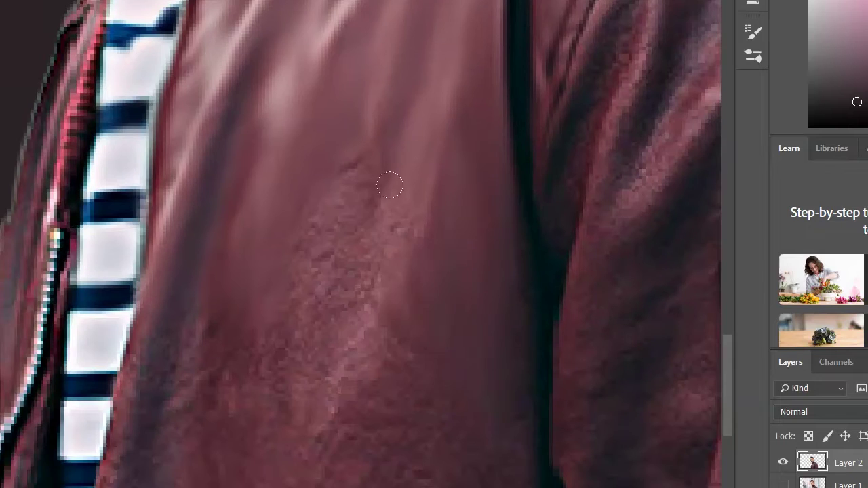
{"action": "left_click_drag", "start_coordinate": [393, 259], "coordinate": [353, 400]}
{"action": "scroll", "coordinate": [230, 299], "scroll_direction": "down", "scroll_amount": 2}
{"action": "scroll", "coordinate": [231, 299], "scroll_direction": "up", "scroll_amount": 2}
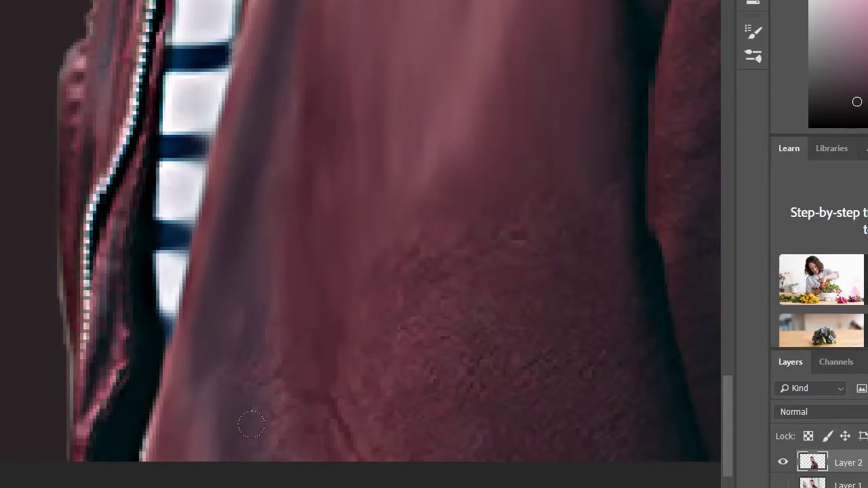
{"action": "left_click_drag", "start_coordinate": [497, 341], "coordinate": [397, 280]}
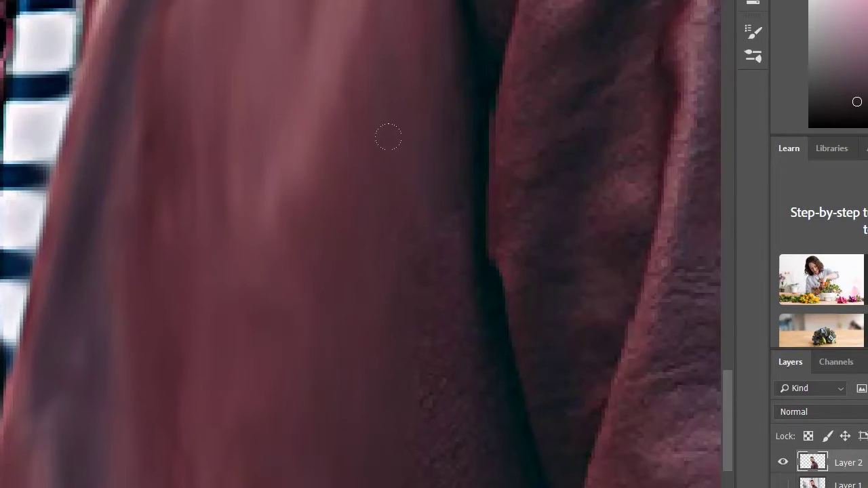
{"action": "scroll", "coordinate": [440, 288], "scroll_direction": "down", "scroll_amount": 2}
{"action": "left_click_drag", "start_coordinate": [450, 273], "coordinate": [407, 149]}
{"action": "scroll", "coordinate": [311, 111], "scroll_direction": "up", "scroll_amount": 2}
{"action": "scroll", "coordinate": [311, 112], "scroll_direction": "down", "scroll_amount": 2}
{"action": "left_click_drag", "start_coordinate": [447, 400], "coordinate": [434, 304]}
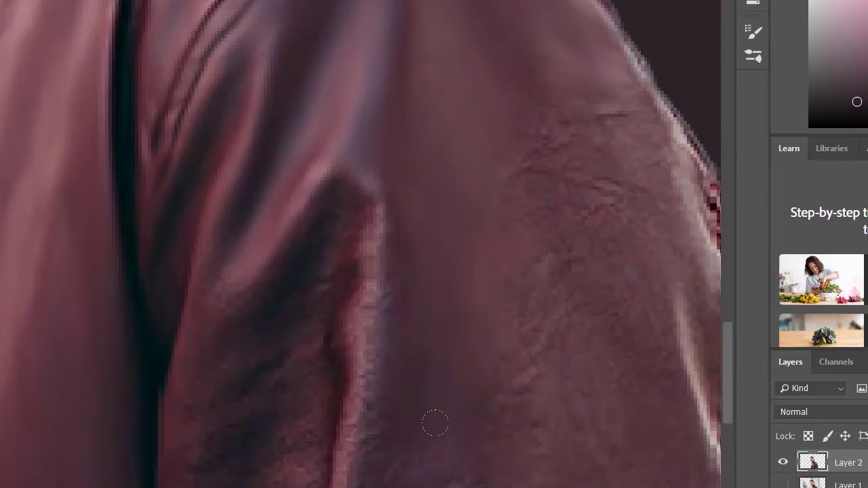
{"action": "scroll", "coordinate": [434, 304], "scroll_direction": "up", "scroll_amount": 2}
Step: Soften the jacket sleeve edge with soft painted strokes
{"action": "left_click_drag", "start_coordinate": [589, 75], "coordinate": [647, 305]}
{"action": "scroll", "coordinate": [608, 285], "scroll_direction": "down", "scroll_amount": 2}
{"action": "left_click_drag", "start_coordinate": [586, 176], "coordinate": [586, 480]}
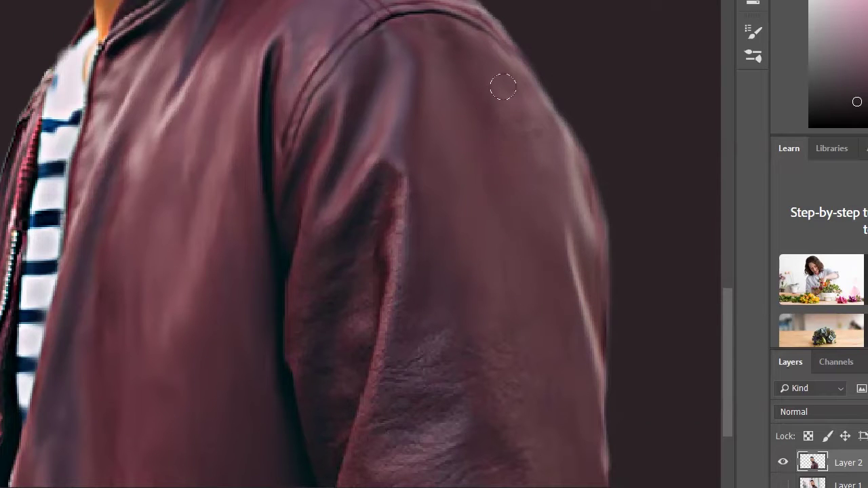
{"action": "scroll", "coordinate": [521, 209], "scroll_direction": "down", "scroll_amount": 3}
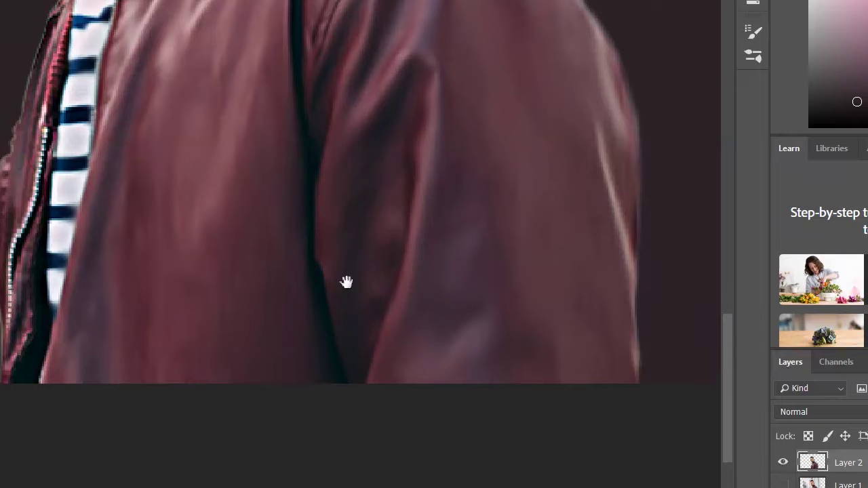
Step: Soften the jacket edge beside the zipper against the plum background
{"action": "left_click_drag", "start_coordinate": [346, 282], "coordinate": [536, 379]}
{"action": "scroll", "coordinate": [232, 252], "scroll_direction": "up", "scroll_amount": 2}
{"action": "mouse_move", "coordinate": [305, 48]}
{"action": "left_mouse_down"}
{"action": "mouse_move", "coordinate": [226, 226]}
{"action": "mouse_move", "coordinate": [217, 337]}
{"action": "left_mouse_up"}
{"action": "scroll", "coordinate": [206, 369], "scroll_direction": "down", "scroll_amount": 2}
{"action": "scroll", "coordinate": [319, 341], "scroll_direction": "up", "scroll_amount": 2}
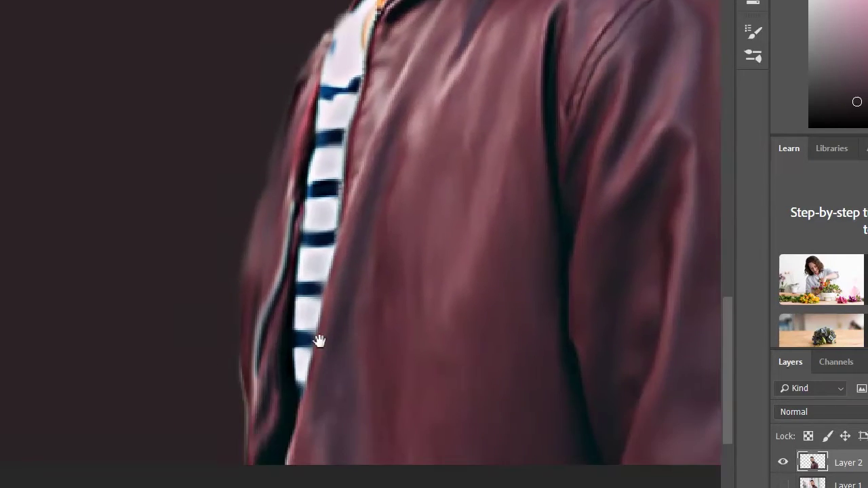
{"action": "scroll", "coordinate": [320, 341], "scroll_direction": "up", "scroll_amount": 5}
{"action": "scroll", "coordinate": [299, 96], "scroll_direction": "up", "scroll_amount": 2}
{"action": "scroll", "coordinate": [295, 98], "scroll_direction": "up", "scroll_amount": 5}
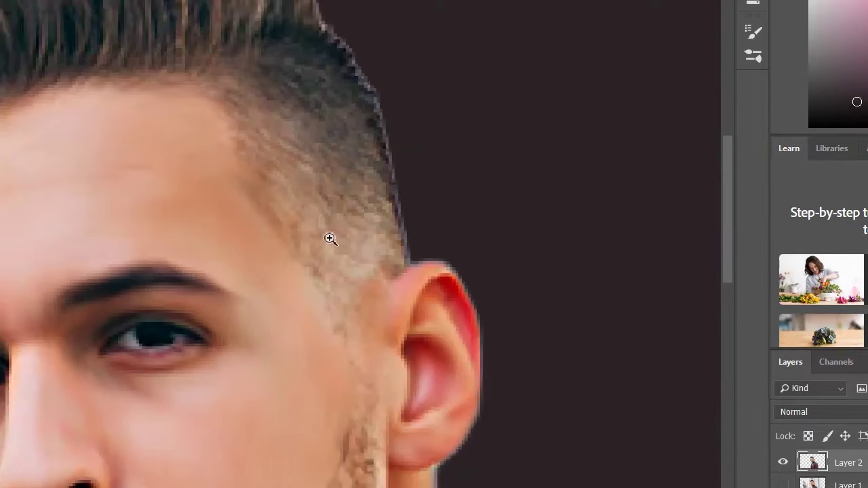
Step: Switch to a scattered brush tip and smooth the jagged hair edge at the side of the head
{"action": "left_click", "coordinate": [753, 32]}
{"action": "left_click", "coordinate": [573, 136]}
{"action": "left_click", "coordinate": [753, 32]}
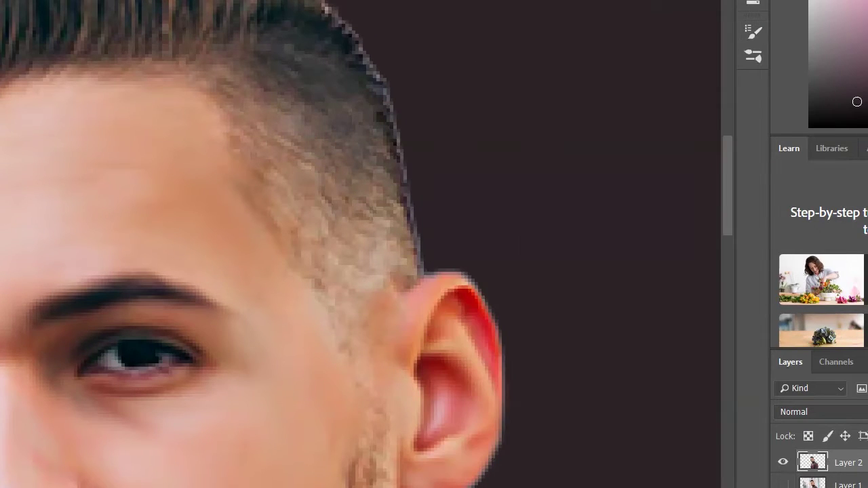
{"action": "mouse_move", "coordinate": [309, 131]}
{"action": "left_mouse_down"}
{"action": "mouse_move", "coordinate": [354, 116]}
{"action": "mouse_move", "coordinate": [329, 194]}
{"action": "mouse_move", "coordinate": [231, 144]}
{"action": "left_mouse_up"}
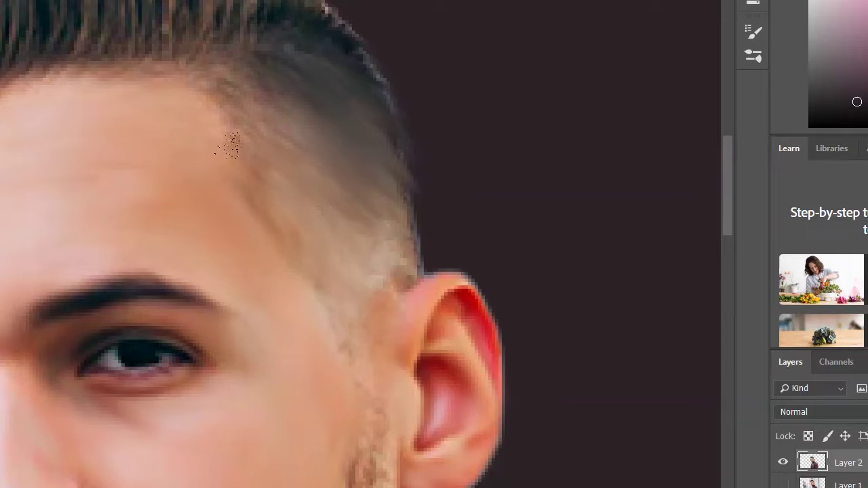
Step: Smudge the beard toward the chin and smooth the light specks along the jaw
{"action": "scroll", "coordinate": [302, 306], "scroll_direction": "down", "scroll_amount": 3}
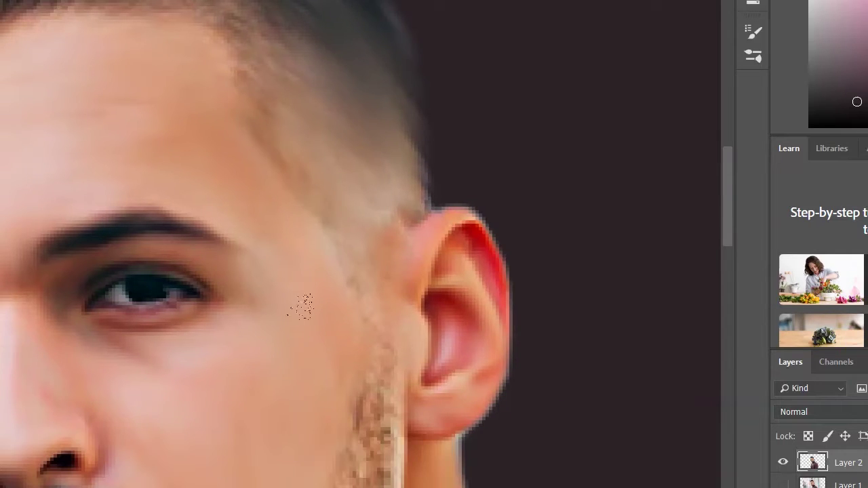
{"action": "left_click_drag", "start_coordinate": [367, 465], "coordinate": [383, 224]}
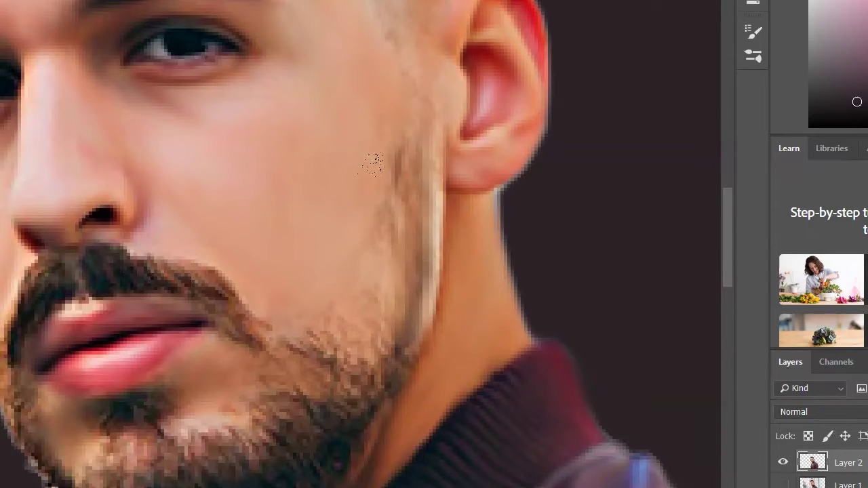
{"action": "scroll", "coordinate": [374, 162], "scroll_direction": "down", "scroll_amount": 2}
{"action": "scroll", "coordinate": [298, 390], "scroll_direction": "up", "scroll_amount": 2}
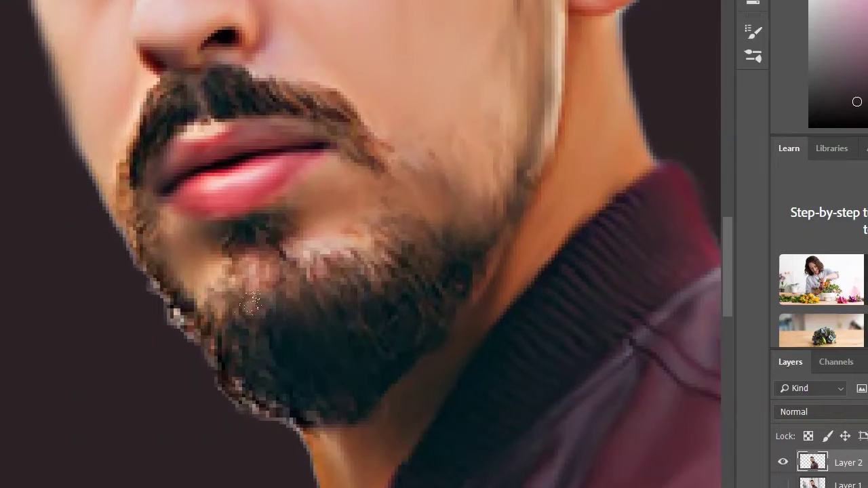
{"action": "left_click_drag", "start_coordinate": [300, 388], "coordinate": [410, 247]}
{"action": "mouse_move", "coordinate": [274, 247]}
{"action": "left_mouse_down"}
{"action": "mouse_move", "coordinate": [219, 430]}
{"action": "mouse_move", "coordinate": [246, 333]}
{"action": "left_mouse_up"}
{"action": "left_click_drag", "start_coordinate": [144, 228], "coordinate": [150, 371]}
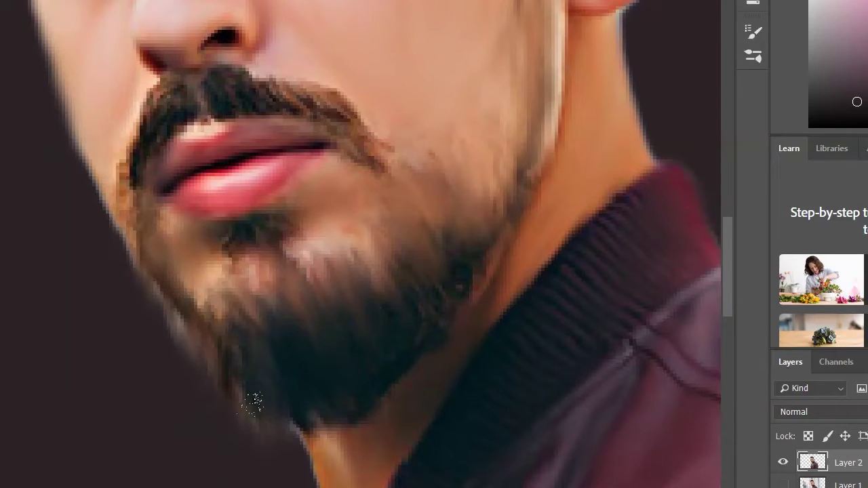
{"action": "scroll", "coordinate": [408, 296], "scroll_direction": "up", "scroll_amount": 5}
Step: Review the brush preset choices and Brush Settings panel, keeping the current brush
{"action": "right_click", "coordinate": [393, 281]}
{"action": "key", "text": "Escape"}
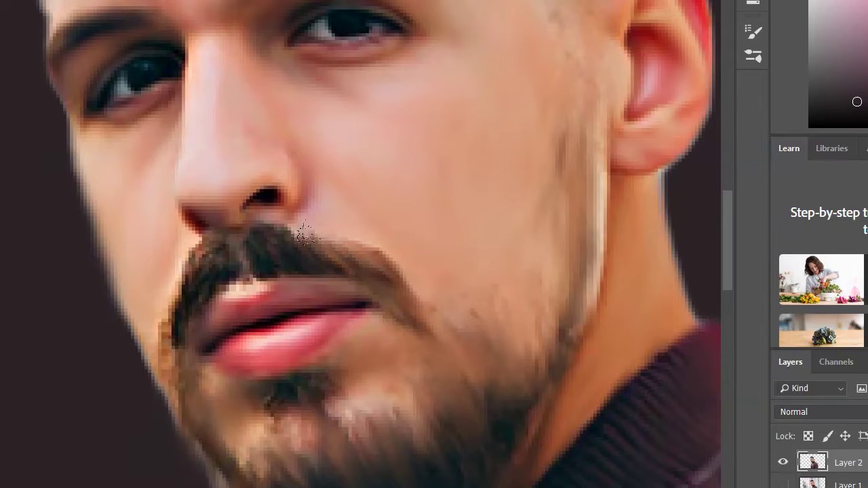
{"action": "right_click", "coordinate": [196, 274]}
{"action": "key", "text": "Escape"}
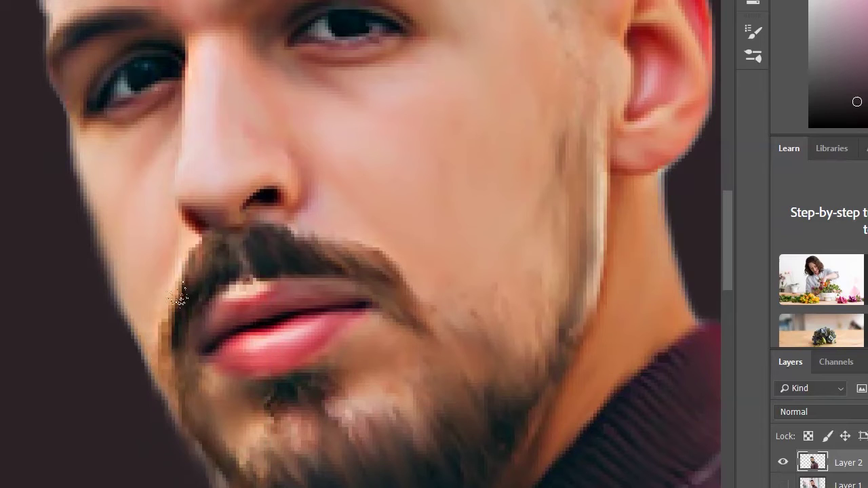
{"action": "scroll", "coordinate": [434, 310], "scroll_direction": "up", "scroll_amount": 4}
{"action": "scroll", "coordinate": [363, 351], "scroll_direction": "down", "scroll_amount": 5}
{"action": "key", "text": "F5"}
{"action": "key", "text": "F5"}
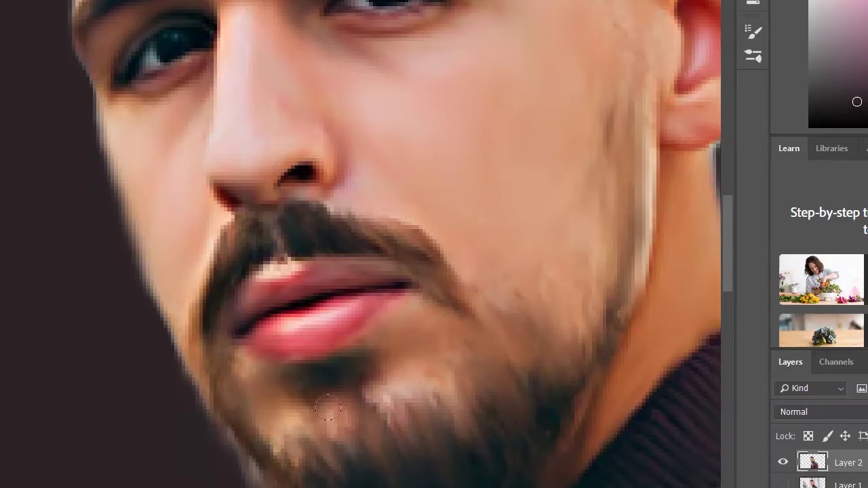
{"action": "scroll", "coordinate": [319, 380], "scroll_direction": "down", "scroll_amount": 3}
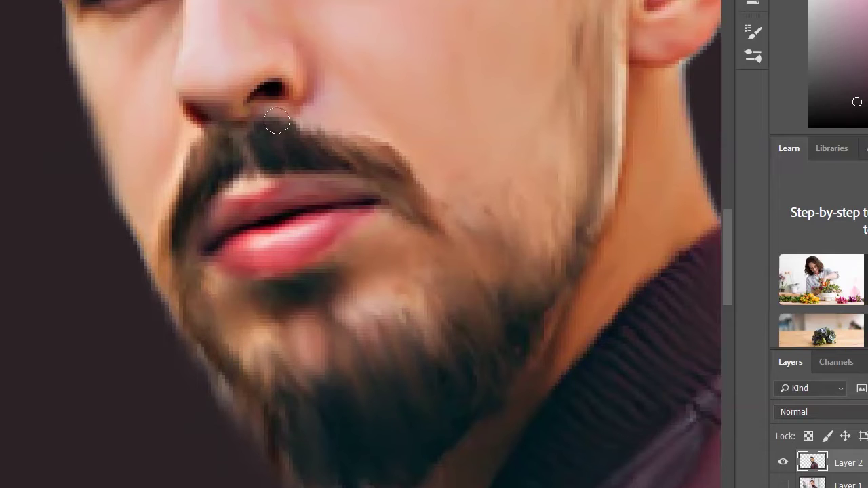
{"action": "scroll", "coordinate": [434, 298], "scroll_direction": "up", "scroll_amount": 4}
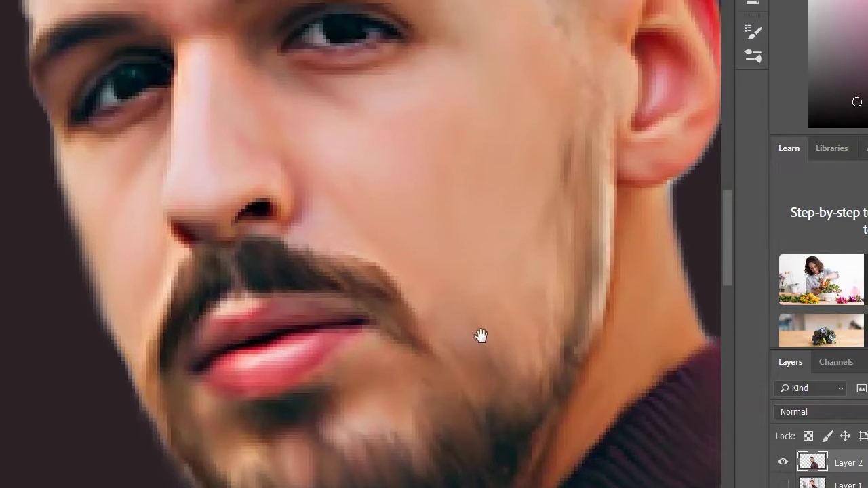
{"action": "scroll", "coordinate": [468, 350], "scroll_direction": "up", "scroll_amount": 8}
{"action": "scroll", "coordinate": [464, 357], "scroll_direction": "up", "scroll_amount": 6}
Step: Smudge the central hair strands upward and outward with the Smudge tool
{"action": "scroll", "coordinate": [497, 308], "scroll_direction": "up", "scroll_amount": 2}
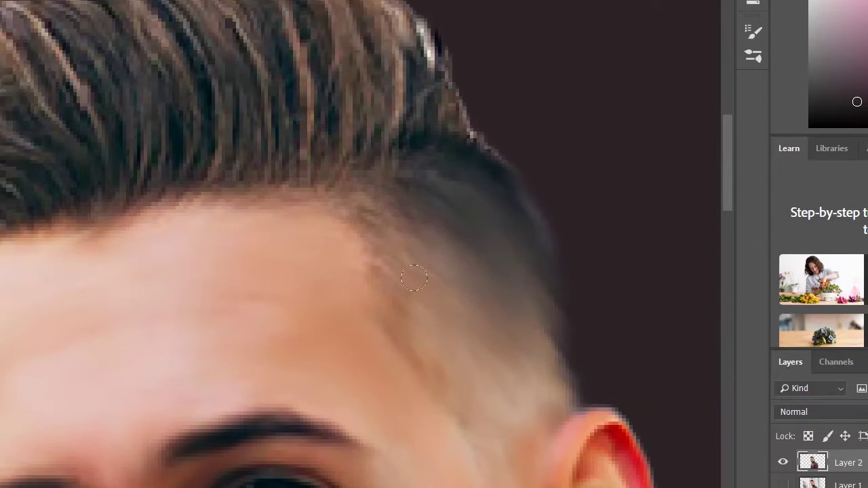
{"action": "scroll", "coordinate": [305, 298], "scroll_direction": "left", "scroll_amount": 10}
{"action": "scroll", "coordinate": [209, 408], "scroll_direction": "up", "scroll_amount": 5}
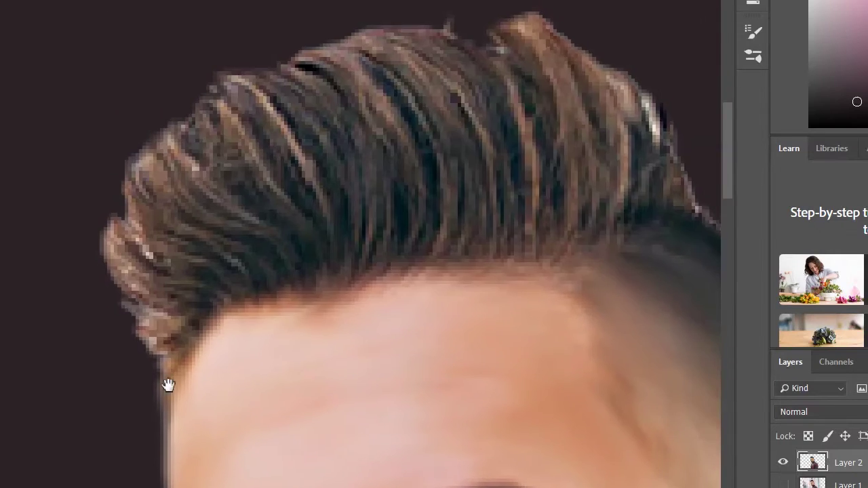
{"action": "key", "text": "F5"}
{"action": "key", "text": "F5"}
{"action": "left_click_drag", "start_coordinate": [318, 140], "coordinate": [326, 27]}
{"action": "left_click_drag", "start_coordinate": [292, 108], "coordinate": [271, 34]}
{"action": "mouse_move", "coordinate": [238, 149]}
{"action": "left_mouse_down"}
{"action": "mouse_move", "coordinate": [116, 170]}
{"action": "mouse_move", "coordinate": [257, 140]}
{"action": "left_mouse_up"}
Step: Smear the hair tips along the top of the head outward into streaks
{"action": "left_click_drag", "start_coordinate": [318, 74], "coordinate": [325, 14]}
{"action": "left_click_drag", "start_coordinate": [441, 183], "coordinate": [407, 13]}
{"action": "left_click_drag", "start_coordinate": [475, 162], "coordinate": [516, 14]}
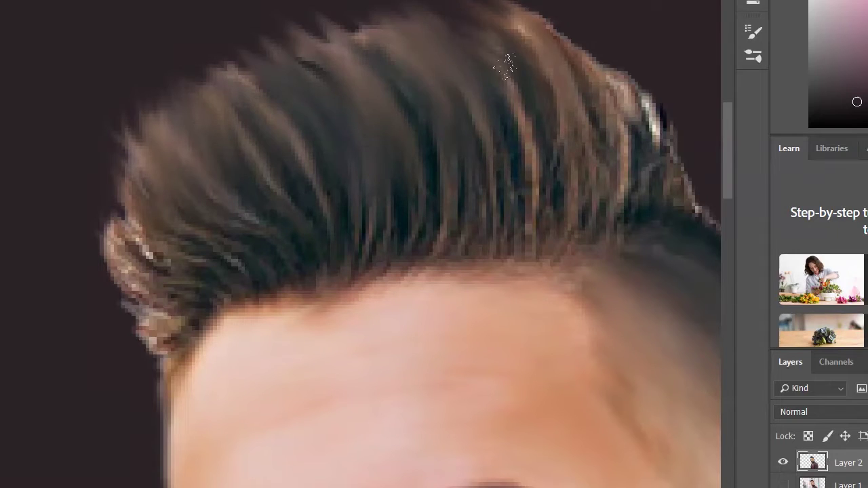
{"action": "left_click_drag", "start_coordinate": [542, 54], "coordinate": [556, 6]}
{"action": "left_click_drag", "start_coordinate": [353, 54], "coordinate": [305, 7]}
{"action": "left_click_drag", "start_coordinate": [271, 74], "coordinate": [149, 115]}
Step: Smudge the left-side hair and the hairline edge upward into soft streaks
{"action": "mouse_move", "coordinate": [142, 298]}
{"action": "left_mouse_down"}
{"action": "mouse_move", "coordinate": [95, 184]}
{"action": "mouse_move", "coordinate": [85, 200]}
{"action": "left_mouse_up"}
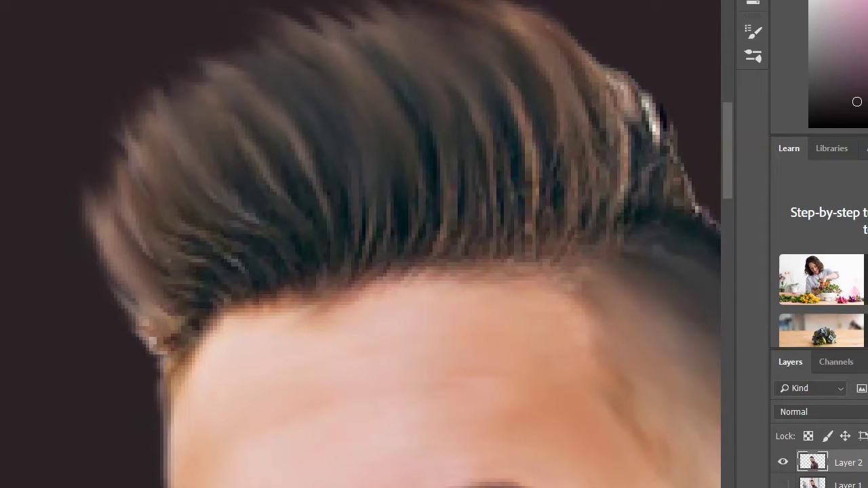
{"action": "left_click_drag", "start_coordinate": [87, 291], "coordinate": [112, 95]}
{"action": "left_click_drag", "start_coordinate": [135, 170], "coordinate": [116, 77]}
{"action": "left_click_drag", "start_coordinate": [170, 342], "coordinate": [230, 291]}
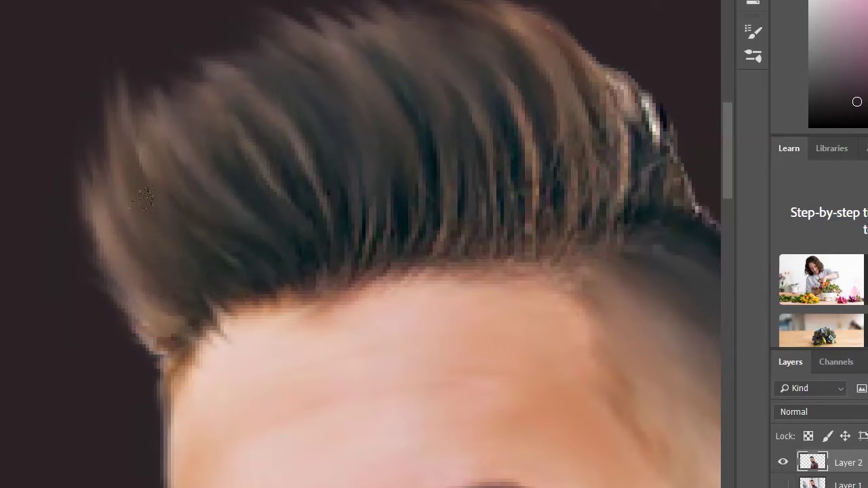
{"action": "left_click_drag", "start_coordinate": [339, 312], "coordinate": [359, 251]}
{"action": "left_click_drag", "start_coordinate": [393, 292], "coordinate": [369, 190]}
{"action": "left_click_drag", "start_coordinate": [434, 292], "coordinate": [482, 128]}
{"action": "left_click_drag", "start_coordinate": [536, 285], "coordinate": [569, 143]}
Step: Stretch the upper-right hair tips upward into longer streaks
{"action": "scroll", "coordinate": [420, 208], "scroll_direction": "down", "scroll_amount": 3}
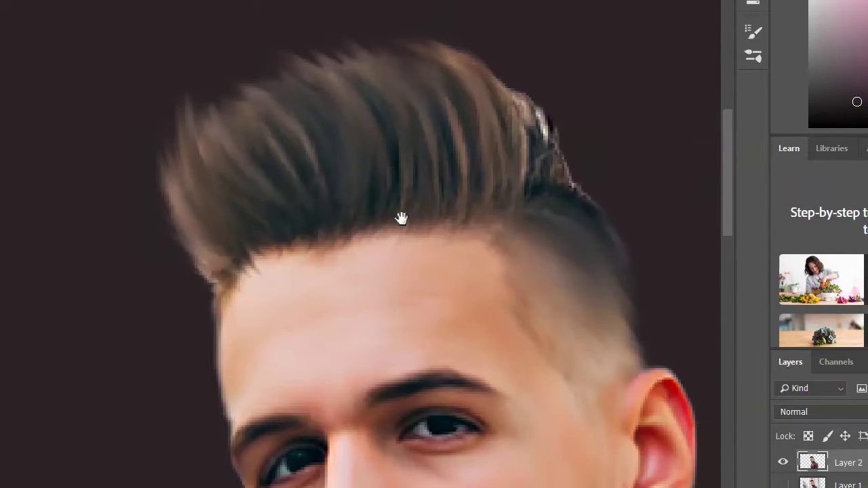
{"action": "left_click_drag", "start_coordinate": [505, 152], "coordinate": [492, 88]}
{"action": "left_click_drag", "start_coordinate": [485, 132], "coordinate": [494, 68]}
{"action": "left_click_drag", "start_coordinate": [523, 193], "coordinate": [499, 64]}
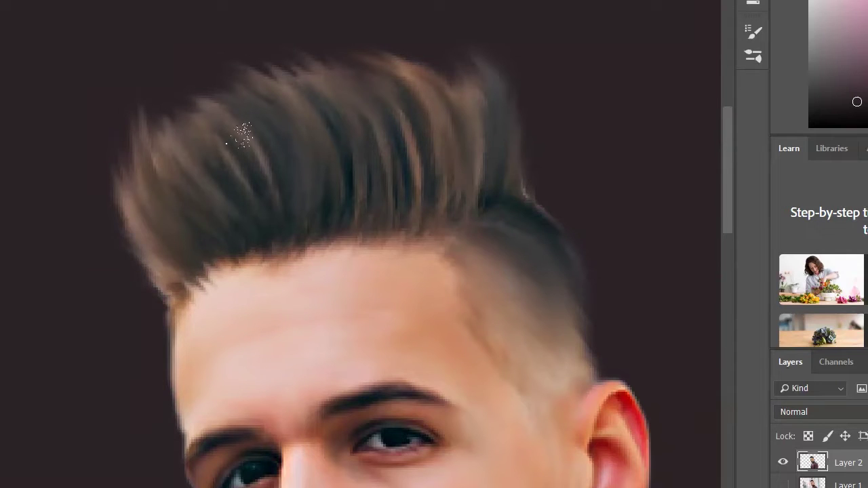
Step: Compare against the original photo by showing and hiding Layer 1
{"action": "key", "text": "ctrl+minus"}
{"action": "key", "text": "ctrl+minus"}
{"action": "left_click", "coordinate": [784, 485]}
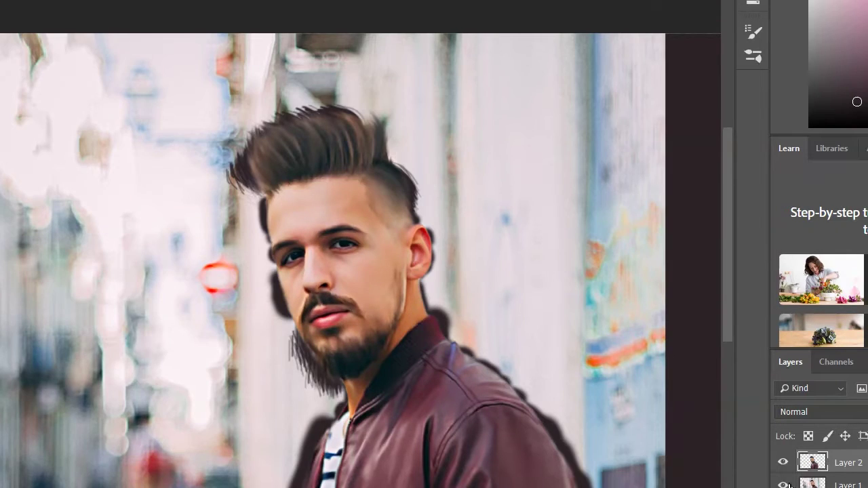
{"action": "left_click", "coordinate": [784, 485]}
{"action": "key", "text": "ctrl+plus"}
{"action": "key", "text": "ctrl+plus"}
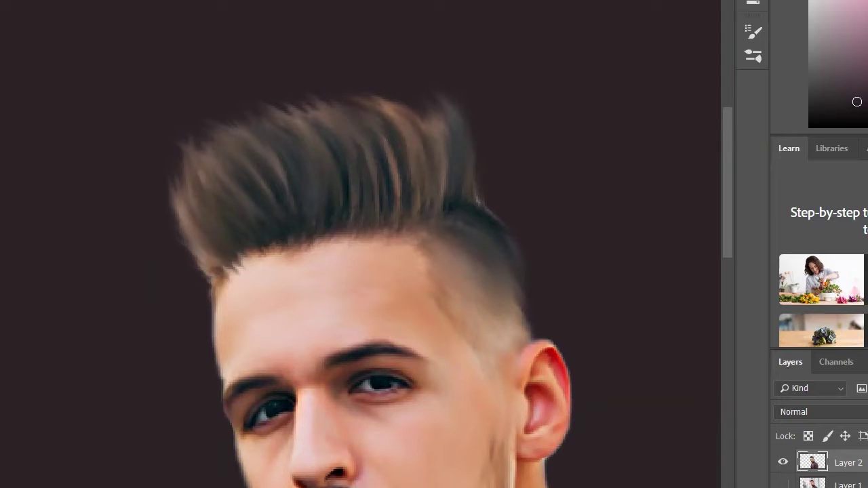
Step: Automatically select the man with Select Subject
{"action": "right_click", "coordinate": [141, 157]}
{"action": "key", "text": "Return"}
{"action": "scroll", "coordinate": [441, 271], "scroll_direction": "down", "scroll_amount": 5}
{"action": "key", "text": "alt+s"}
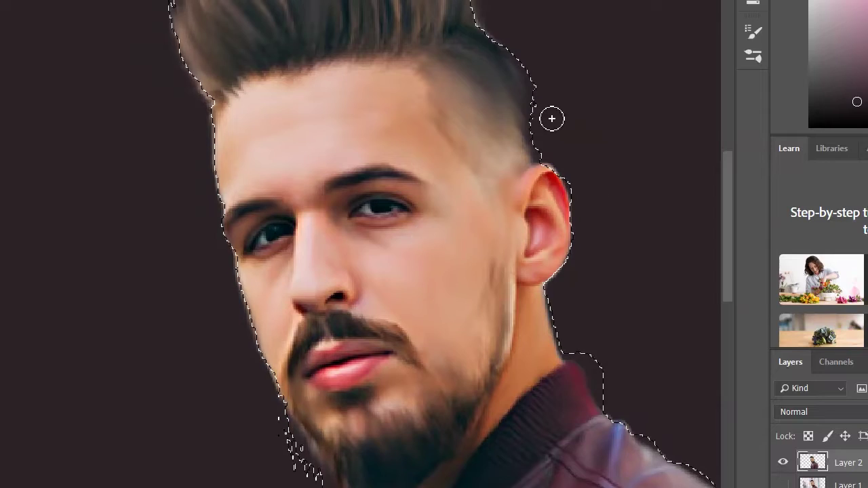
{"action": "scroll", "coordinate": [587, 329], "scroll_direction": "down", "scroll_amount": 5}
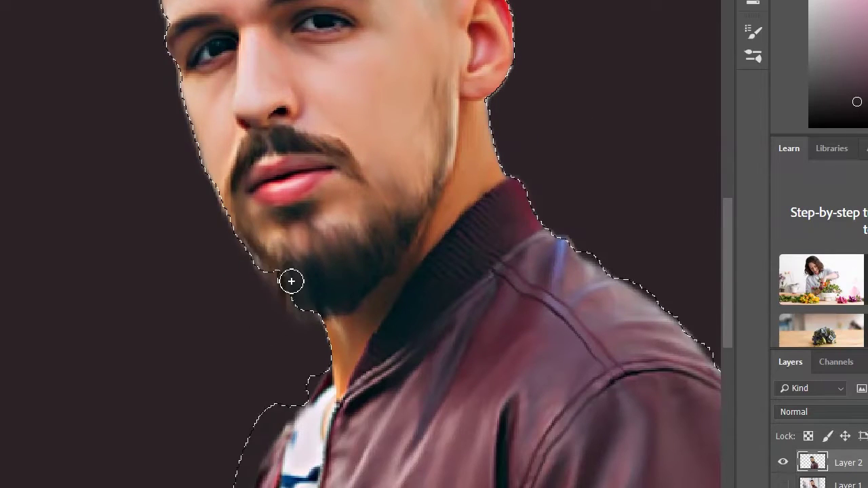
{"action": "scroll", "coordinate": [309, 257], "scroll_direction": "down", "scroll_amount": 5}
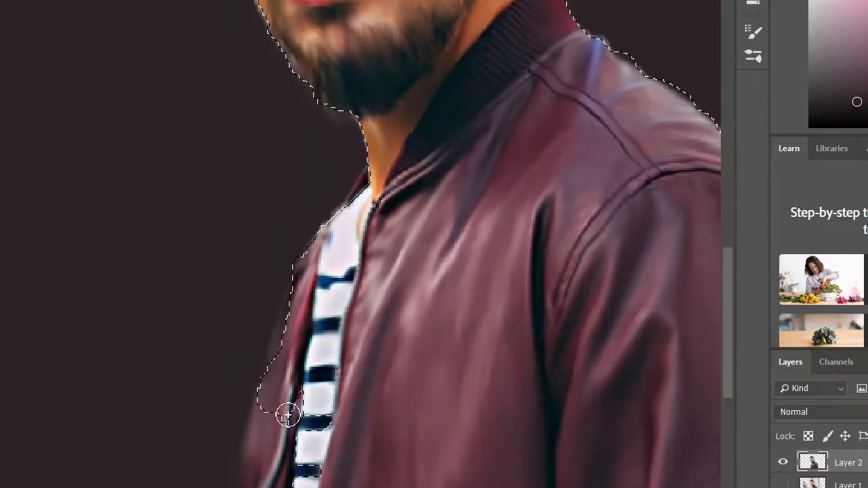
Step: Trim the selection back to the jacket edge and shoulder, then add a new empty layer
{"action": "scroll", "coordinate": [288, 414], "scroll_direction": "down", "scroll_amount": 5}
{"action": "left_click", "coordinate": [258, 325], "text": "alt"}
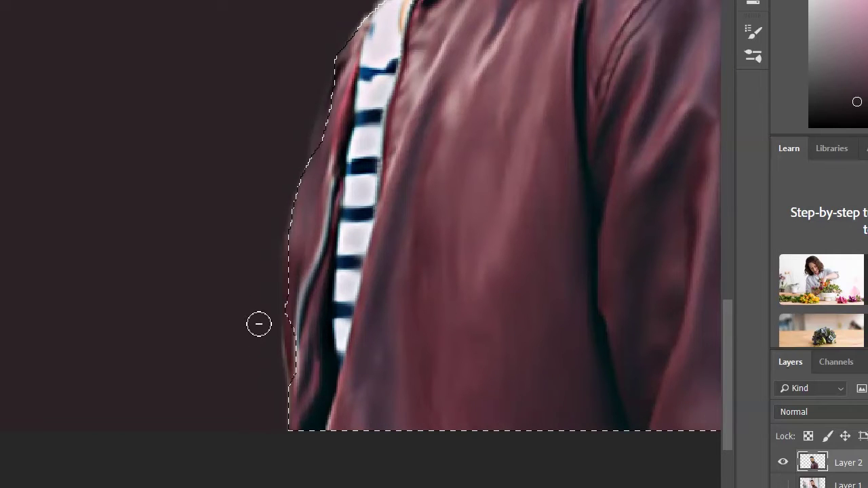
{"action": "scroll", "coordinate": [461, 339], "scroll_direction": "right", "scroll_amount": 5}
{"action": "mouse_move", "coordinate": [595, 306]}
{"action": "left_mouse_down"}
{"action": "mouse_move", "coordinate": [579, 339]}
{"action": "mouse_move", "coordinate": [558, 346]}
{"action": "left_mouse_up"}
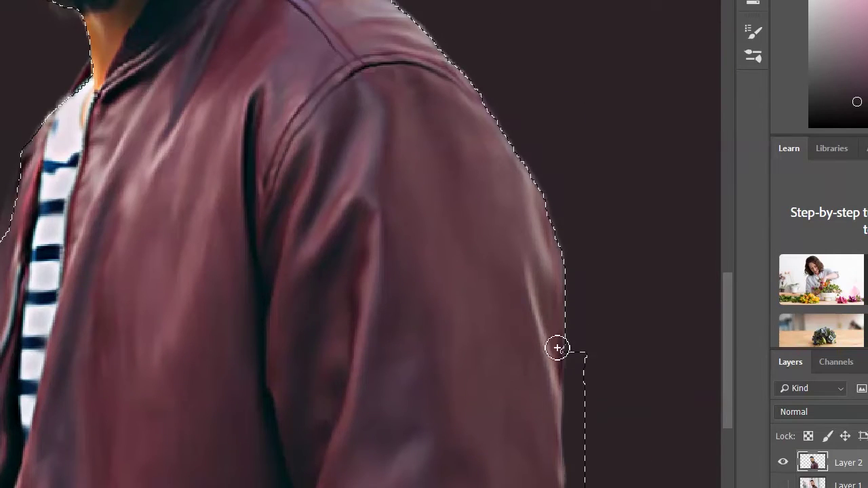
{"action": "scroll", "coordinate": [488, 271], "scroll_direction": "down", "scroll_amount": 3}
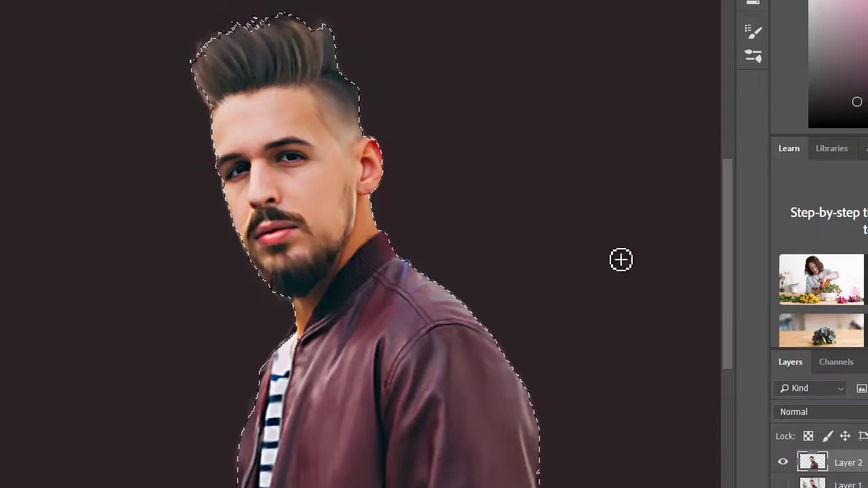
{"action": "key", "text": "ctrl+shift+alt+n"}
Step: Undo the stray red spot on the forehead and set Layer 3's blend mode to Color
{"action": "scroll", "coordinate": [320, 104], "scroll_direction": "up", "scroll_amount": 3}
{"action": "right_click", "coordinate": [366, 157]}
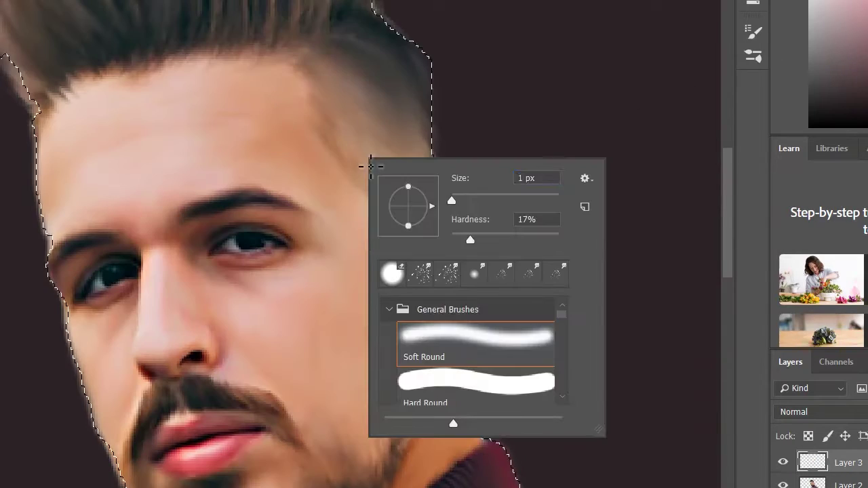
{"action": "left_click", "coordinate": [339, 146]}
{"action": "key", "text": "ctrl+z"}
{"action": "left_click", "coordinate": [807, 412]}
{"action": "left_click", "coordinate": [786, 381]}
Step: Review the red hair tint across the image, then add the empty Layer 4
{"action": "scroll", "coordinate": [294, 272], "scroll_direction": "up", "scroll_amount": 2}
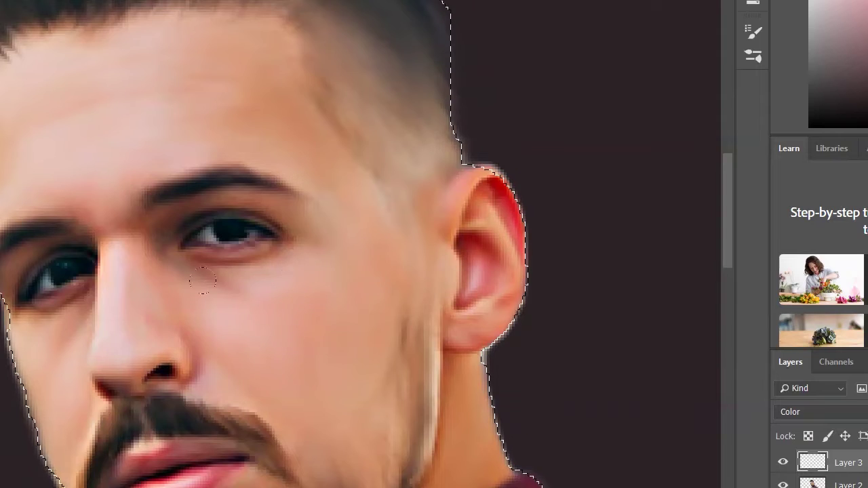
{"action": "scroll", "coordinate": [202, 280], "scroll_direction": "down", "scroll_amount": 3}
{"action": "scroll", "coordinate": [202, 280], "scroll_direction": "left", "scroll_amount": 3}
{"action": "scroll", "coordinate": [566, 204], "scroll_direction": "down", "scroll_amount": 3}
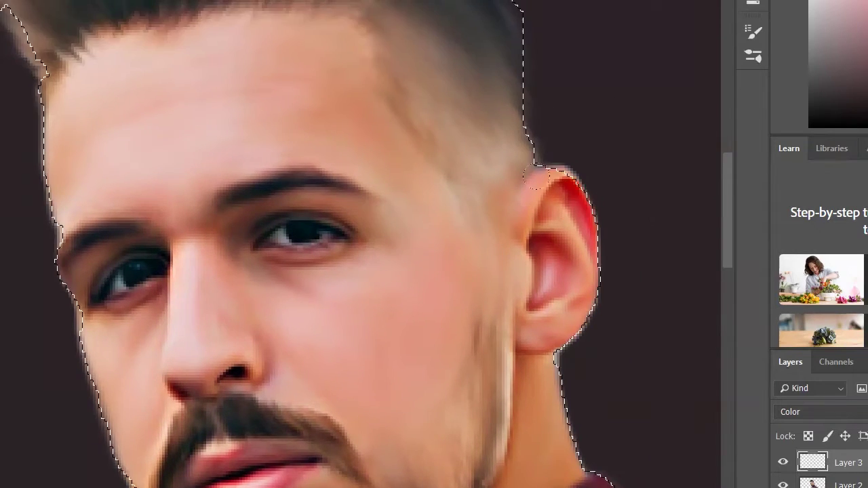
{"action": "scroll", "coordinate": [566, 203], "scroll_direction": "down", "scroll_amount": 1}
{"action": "scroll", "coordinate": [573, 194], "scroll_direction": "up", "scroll_amount": 3}
{"action": "scroll", "coordinate": [573, 194], "scroll_direction": "down", "scroll_amount": 3}
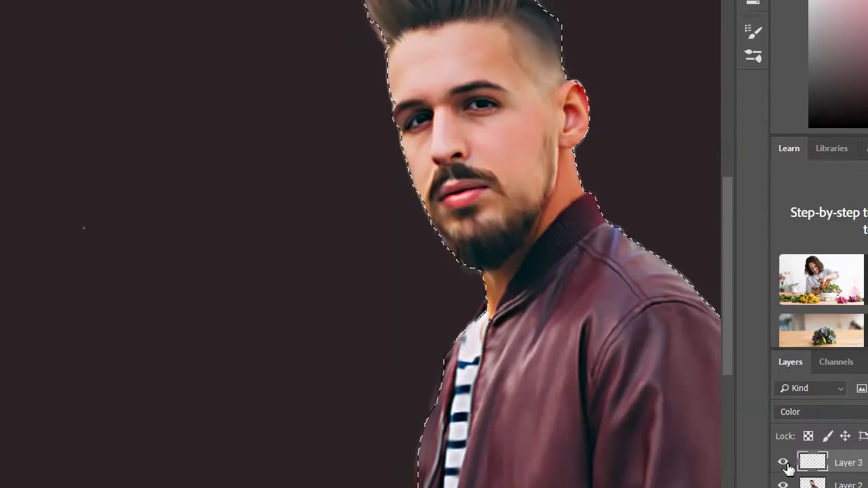
{"action": "scroll", "coordinate": [480, 277], "scroll_direction": "up", "scroll_amount": 1}
{"action": "scroll", "coordinate": [481, 277], "scroll_direction": "up", "scroll_amount": 3}
{"action": "scroll", "coordinate": [459, 105], "scroll_direction": "up", "scroll_amount": 1}
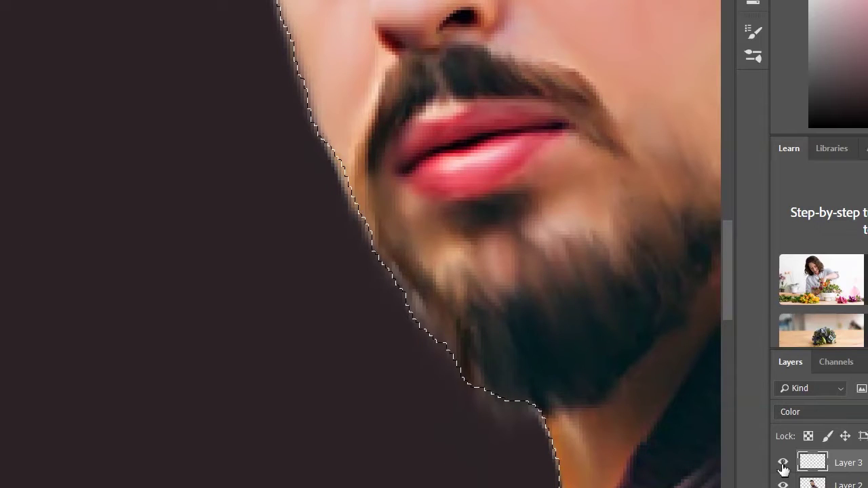
{"action": "scroll", "coordinate": [518, 441], "scroll_direction": "down", "scroll_amount": 3}
{"action": "scroll", "coordinate": [517, 442], "scroll_direction": "up", "scroll_amount": 1}
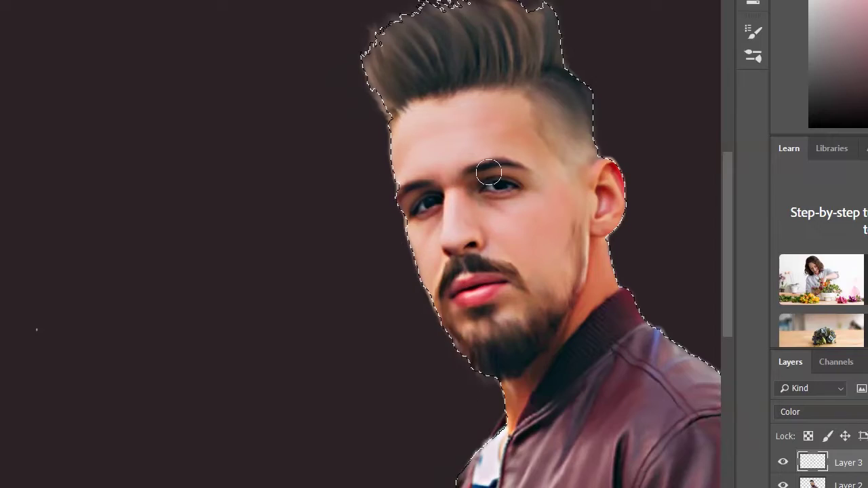
{"action": "scroll", "coordinate": [529, 176], "scroll_direction": "down", "scroll_amount": 1}
{"action": "scroll", "coordinate": [529, 176], "scroll_direction": "up", "scroll_amount": 2}
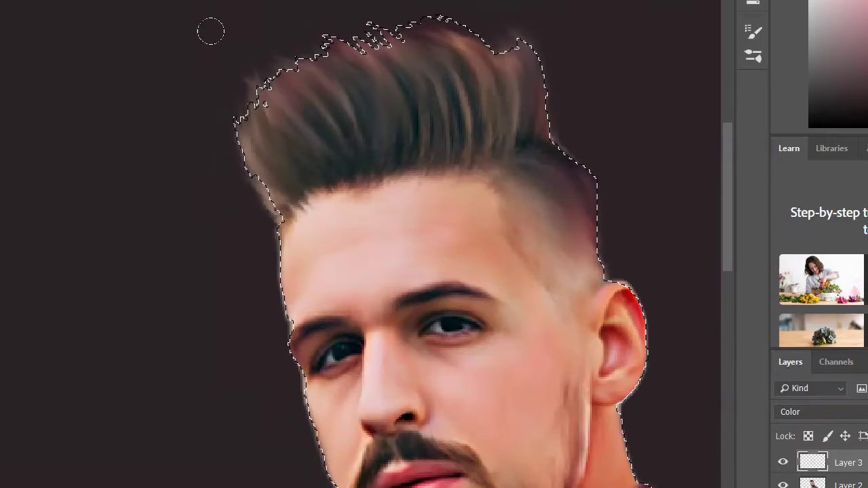
{"action": "scroll", "coordinate": [721, 293], "scroll_direction": "up", "scroll_amount": 1}
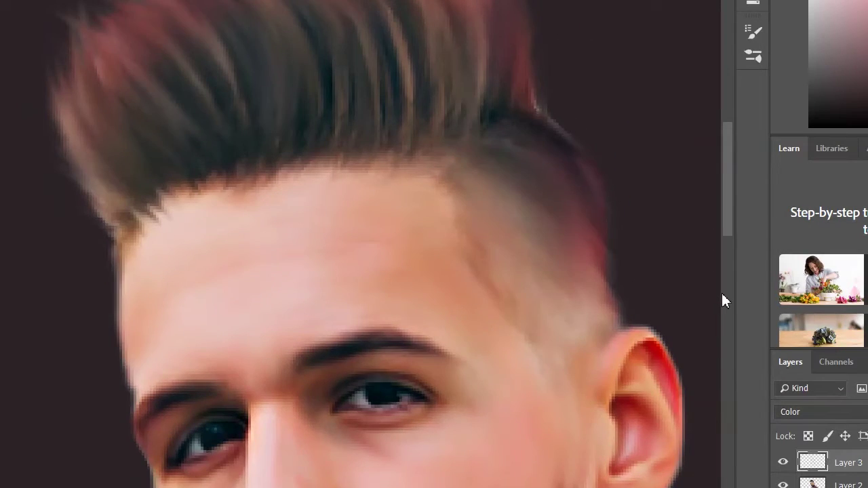
{"action": "scroll", "coordinate": [722, 293], "scroll_direction": "up", "scroll_amount": 1}
{"action": "scroll", "coordinate": [434, 244], "scroll_direction": "down", "scroll_amount": 1}
{"action": "key", "text": "ctrl+shift+alt+n"}
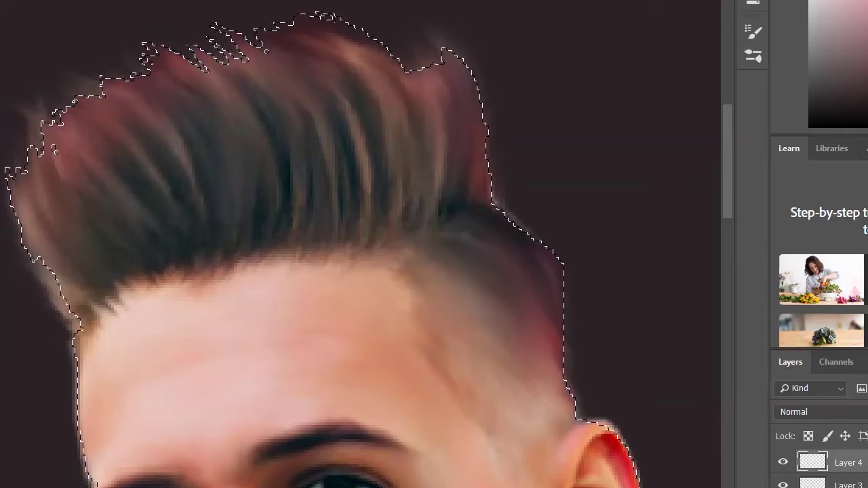
Step: Paint light strands along the top edge of the hair on Layer 4
{"action": "scroll", "coordinate": [418, 200], "scroll_direction": "up", "scroll_amount": 1}
{"action": "right_click", "coordinate": [418, 200]}
{"action": "key", "text": "Return"}
{"action": "mouse_move", "coordinate": [379, 101]}
{"action": "left_mouse_down"}
{"action": "mouse_move", "coordinate": [203, 101]}
{"action": "mouse_move", "coordinate": [54, 176]}
{"action": "mouse_move", "coordinate": [27, 217]}
{"action": "left_mouse_up"}
Step: Switch to the Color-mode Layer 3 and adjust the brush for the red tint
{"action": "scroll", "coordinate": [567, 286], "scroll_direction": "down", "scroll_amount": 2}
{"action": "scroll", "coordinate": [620, 314], "scroll_direction": "down", "scroll_amount": 1}
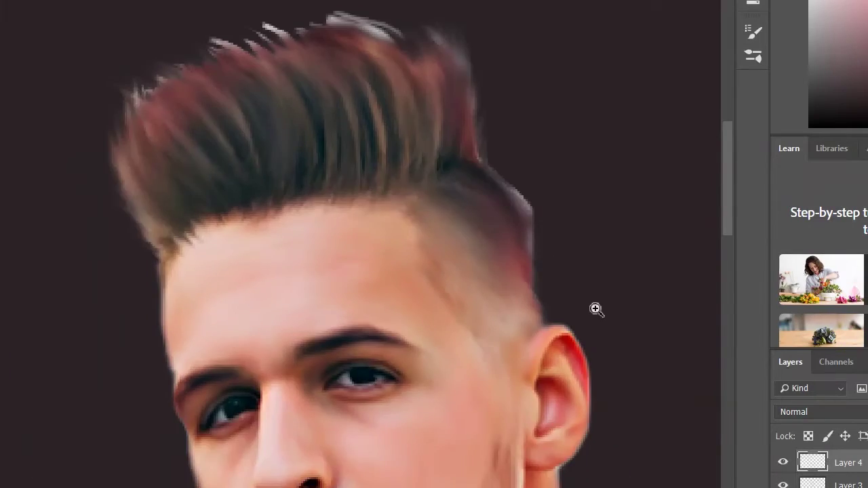
{"action": "scroll", "coordinate": [596, 308], "scroll_direction": "down", "scroll_amount": 1}
{"action": "scroll", "coordinate": [519, 244], "scroll_direction": "down", "scroll_amount": 1}
{"action": "scroll", "coordinate": [475, 271], "scroll_direction": "down", "scroll_amount": 1}
{"action": "scroll", "coordinate": [506, 253], "scroll_direction": "down", "scroll_amount": 2}
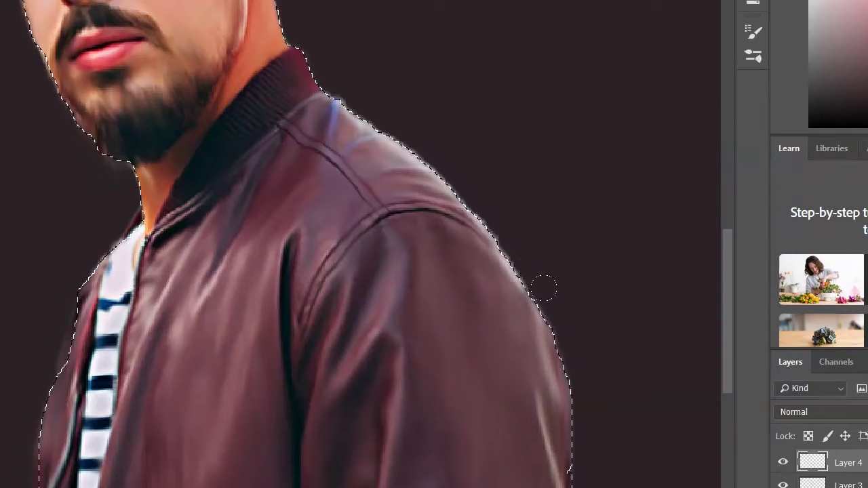
{"action": "scroll", "coordinate": [500, 196], "scroll_direction": "down", "scroll_amount": 2}
{"action": "left_click", "coordinate": [840, 485]}
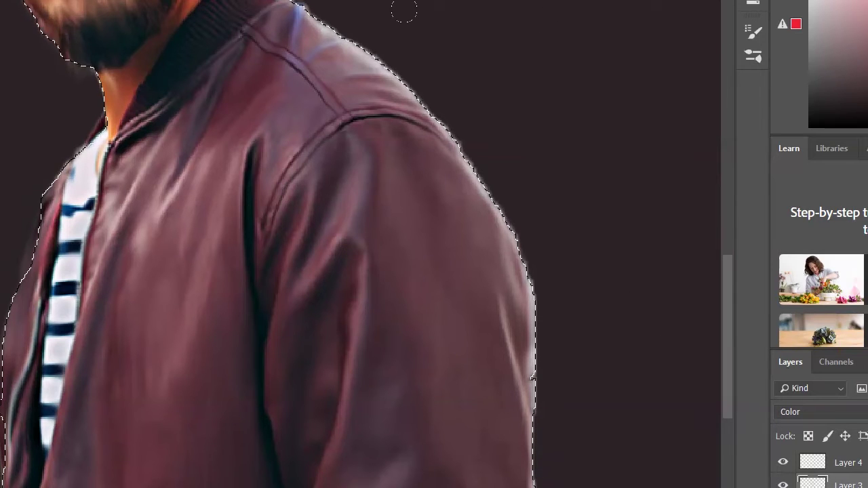
{"action": "right_click", "coordinate": [430, 265]}
{"action": "key", "text": "Escape"}
Step: Check the whole head at different zoom levels, then return to Layer 4
{"action": "key", "text": "ctrl+minus"}
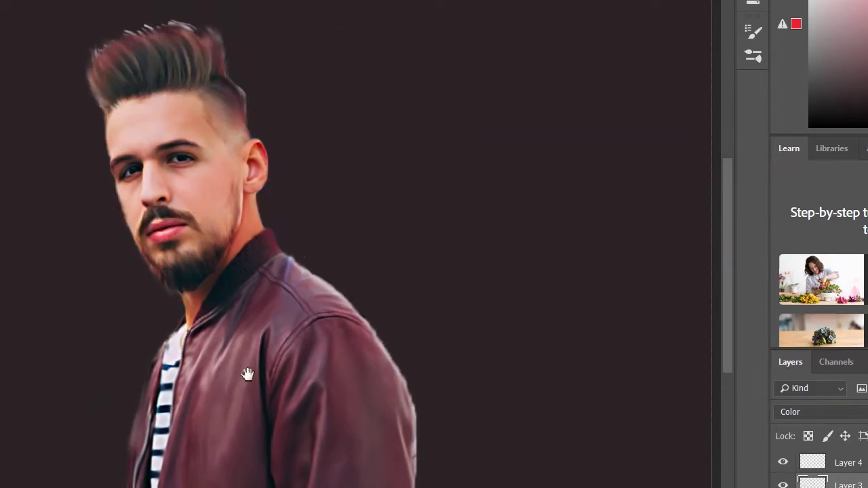
{"action": "key", "text": "ctrl+plus"}
{"action": "key", "text": "ctrl+plus"}
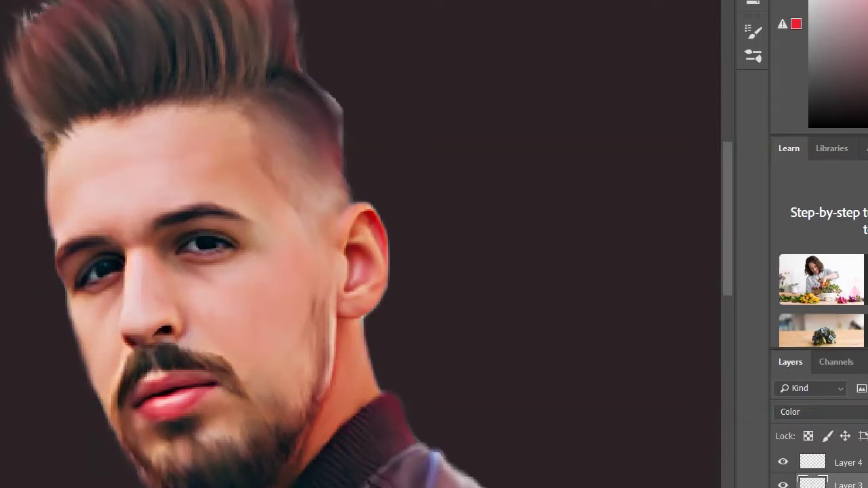
{"action": "scroll", "coordinate": [254, 93], "scroll_direction": "up", "scroll_amount": 3}
{"action": "scroll", "coordinate": [302, 122], "scroll_direction": "up", "scroll_amount": 2}
{"action": "scroll", "coordinate": [262, 217], "scroll_direction": "up", "scroll_amount": 2}
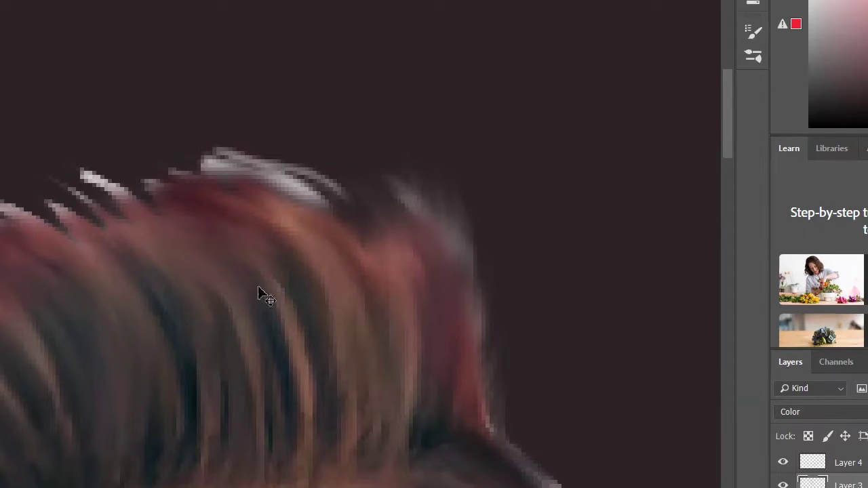
{"action": "left_click", "coordinate": [848, 462]}
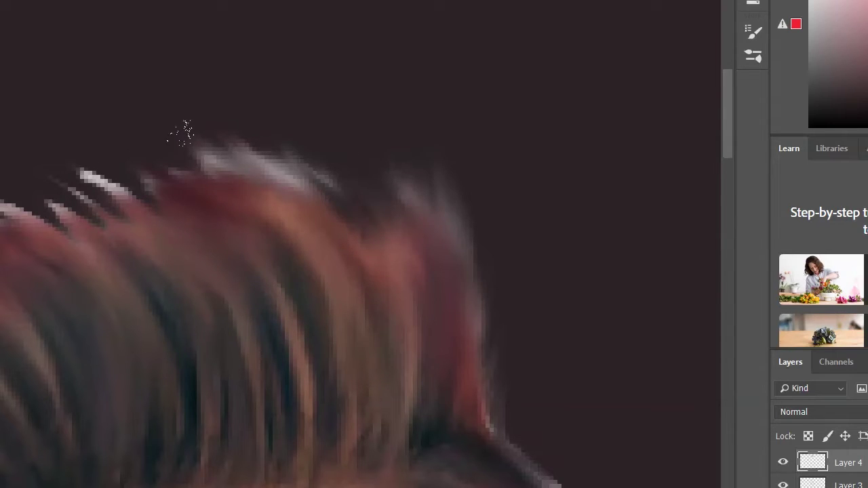
Step: Stroke across the hair on Layer 4
{"action": "left_click_drag", "start_coordinate": [260, 194], "coordinate": [429, 293]}
{"action": "scroll", "coordinate": [494, 305], "scroll_direction": "down", "scroll_amount": 2}
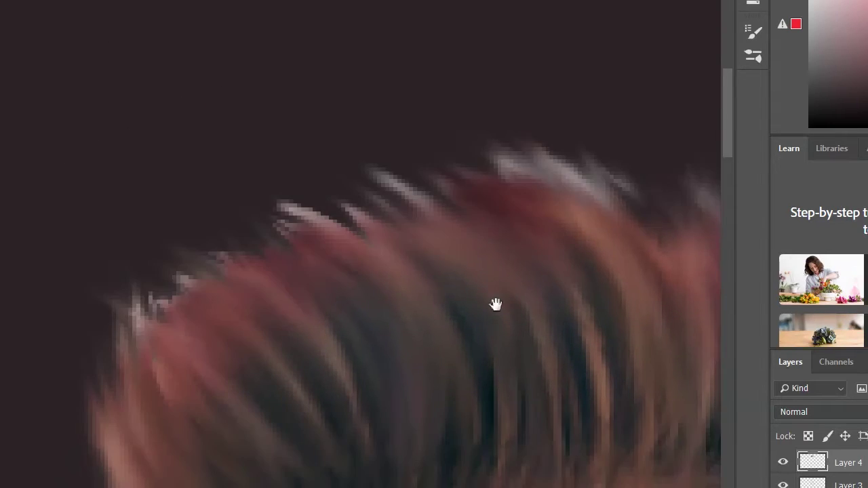
{"action": "scroll", "coordinate": [170, 89], "scroll_direction": "down", "scroll_amount": 2}
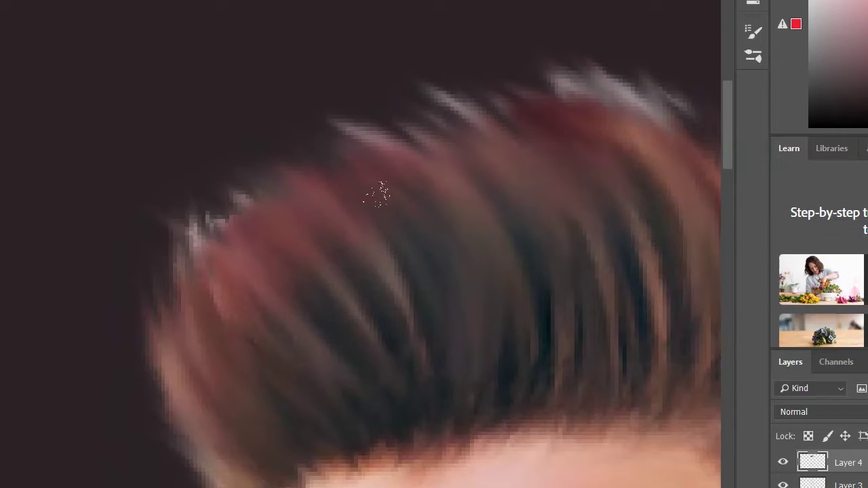
{"action": "scroll", "coordinate": [172, 178], "scroll_direction": "down", "scroll_amount": 4}
{"action": "scroll", "coordinate": [312, 212], "scroll_direction": "right", "scroll_amount": 3}
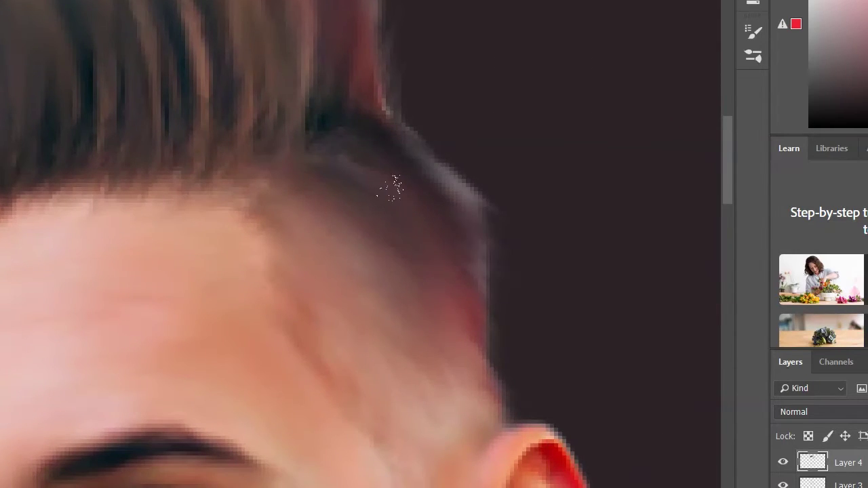
Step: Switch to the soft round brush and paint a lighter strand into the hair
{"action": "right_click", "coordinate": [489, 300]}
{"action": "left_click", "coordinate": [629, 329]}
{"action": "left_click", "coordinate": [347, 202]}
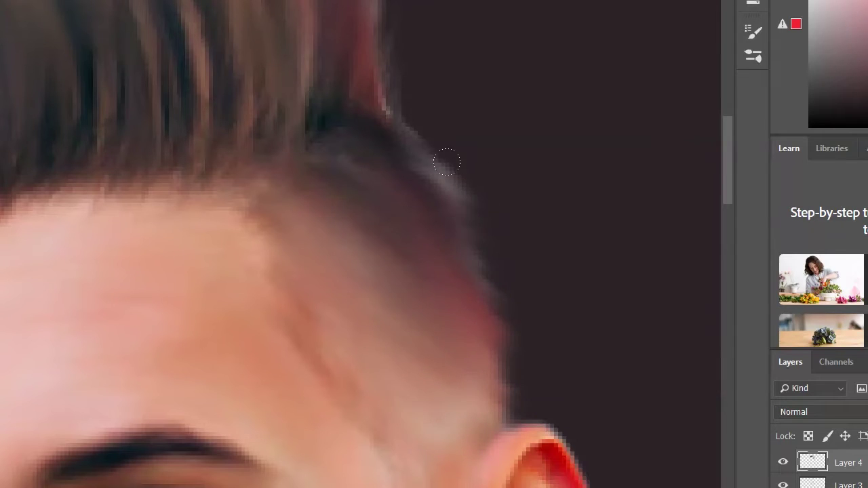
{"action": "scroll", "coordinate": [475, 270], "scroll_direction": "down", "scroll_amount": 3}
{"action": "scroll", "coordinate": [372, 96], "scroll_direction": "up", "scroll_amount": 2}
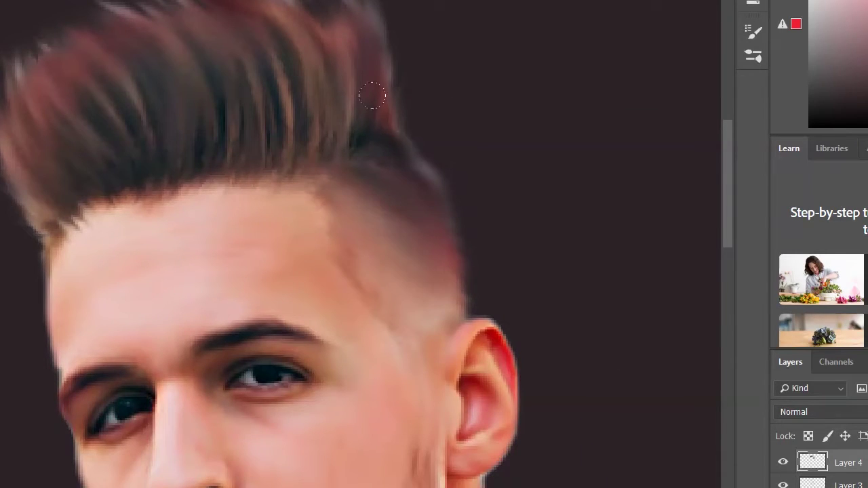
{"action": "left_click_drag", "start_coordinate": [293, 94], "coordinate": [284, 136]}
Step: Pan down to review the face and beard
{"action": "scroll", "coordinate": [310, 309], "scroll_direction": "down", "scroll_amount": 1}
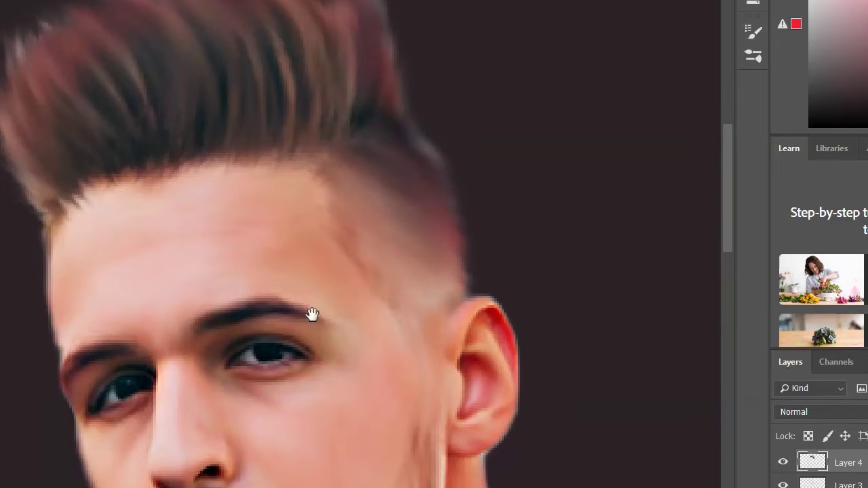
{"action": "left_click_drag", "start_coordinate": [213, 369], "coordinate": [199, 221]}
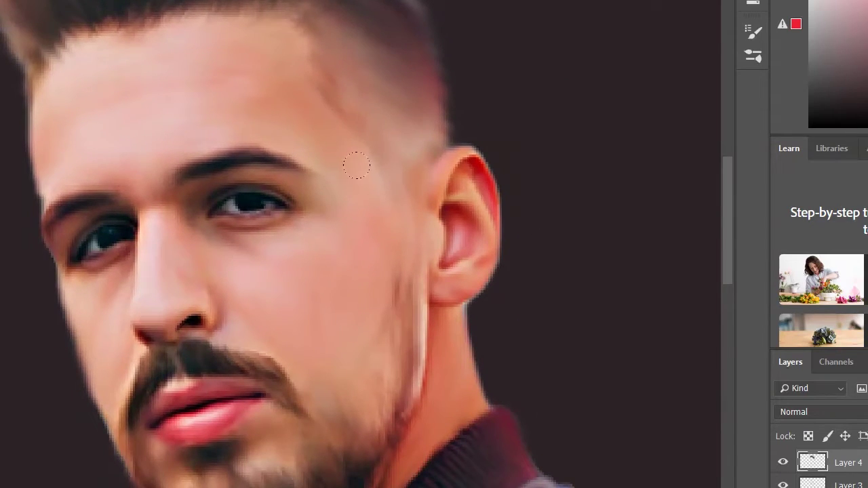
{"action": "scroll", "coordinate": [391, 146], "scroll_direction": "down", "scroll_amount": 5}
{"action": "scroll", "coordinate": [583, 386], "scroll_direction": "up", "scroll_amount": 3}
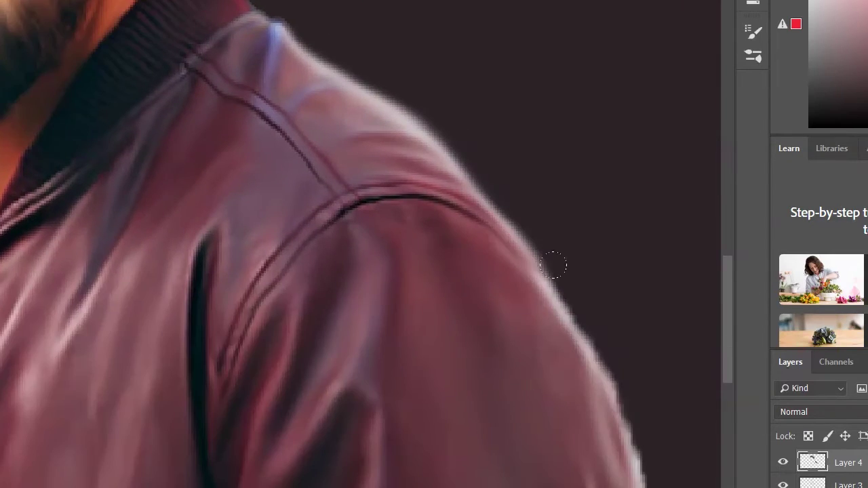
{"action": "scroll", "coordinate": [536, 210], "scroll_direction": "down", "scroll_amount": 3}
{"action": "scroll", "coordinate": [543, 170], "scroll_direction": "down", "scroll_amount": 3}
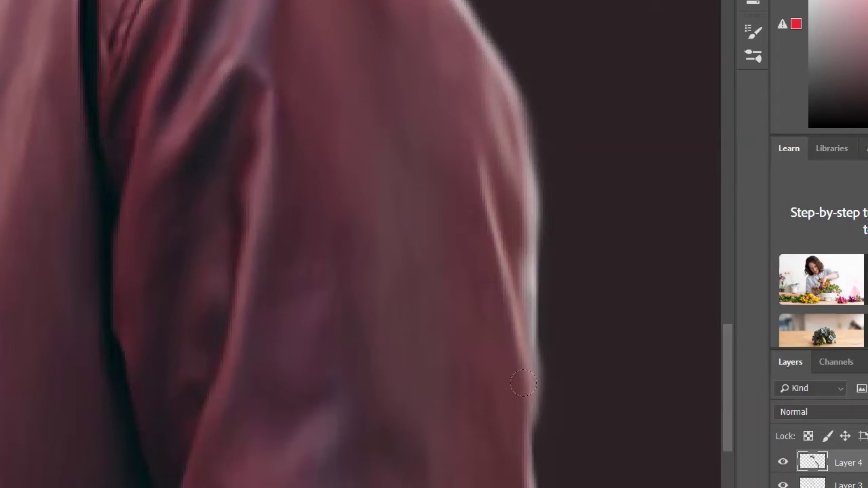
{"action": "scroll", "coordinate": [489, 325], "scroll_direction": "up", "scroll_amount": 2}
{"action": "scroll", "coordinate": [407, 230], "scroll_direction": "up", "scroll_amount": 2}
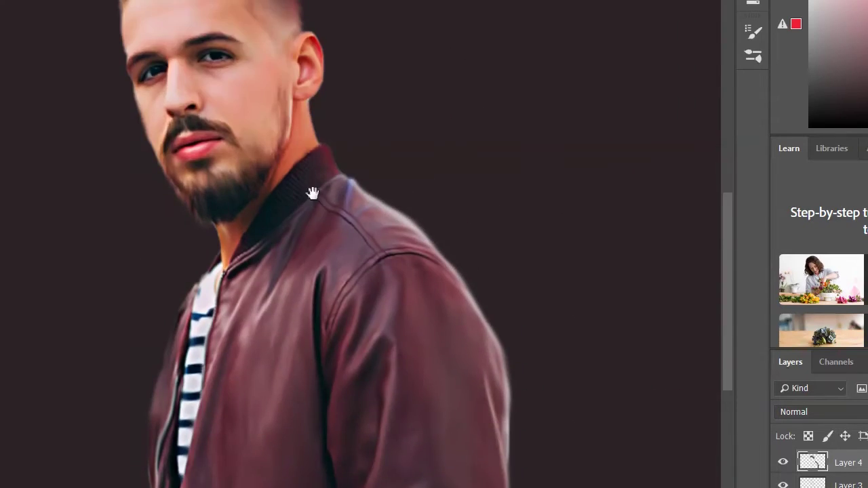
{"action": "scroll", "coordinate": [332, 227], "scroll_direction": "up", "scroll_amount": 4}
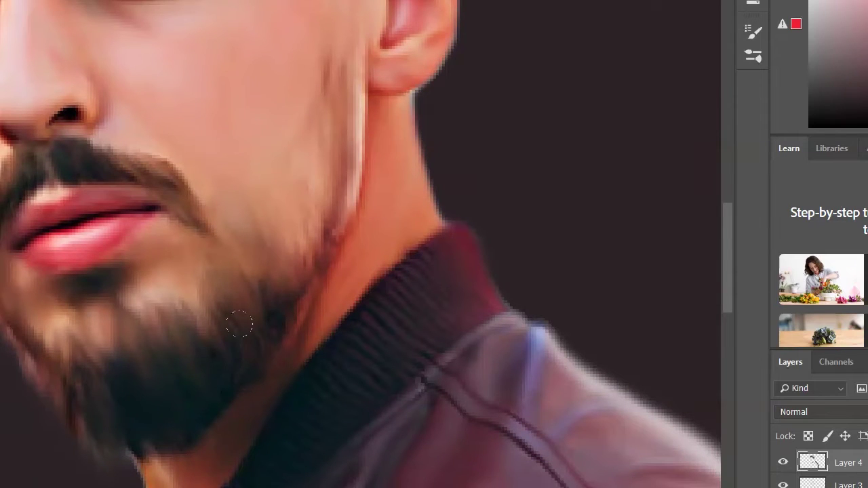
Step: Pan over the beard, collar, facial features and jacket front
{"action": "left_click_drag", "start_coordinate": [311, 275], "coordinate": [377, 221]}
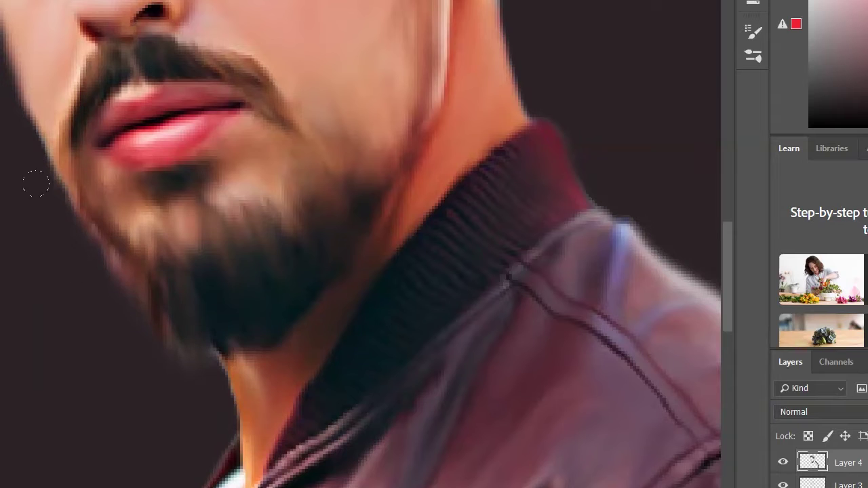
{"action": "left_click_drag", "start_coordinate": [213, 359], "coordinate": [60, 191]}
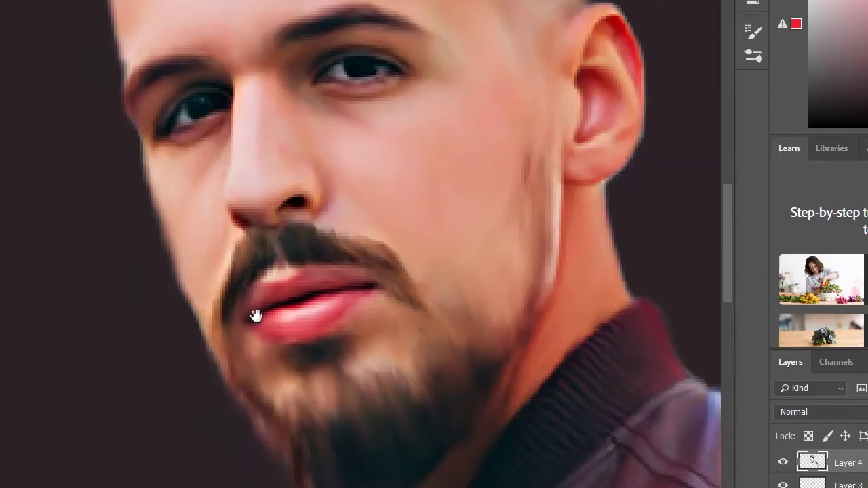
{"action": "scroll", "coordinate": [184, 208], "scroll_direction": "down", "scroll_amount": 5}
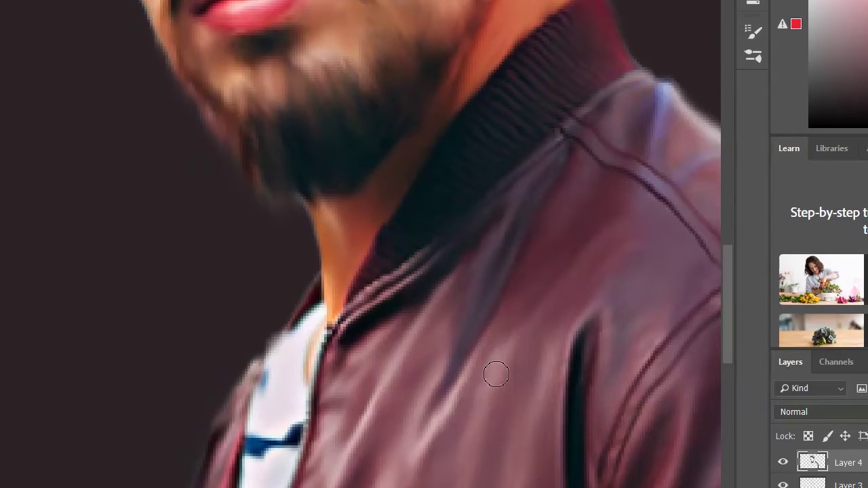
{"action": "left_click_drag", "start_coordinate": [414, 411], "coordinate": [384, 201]}
{"action": "scroll", "coordinate": [384, 201], "scroll_direction": "down", "scroll_amount": 3}
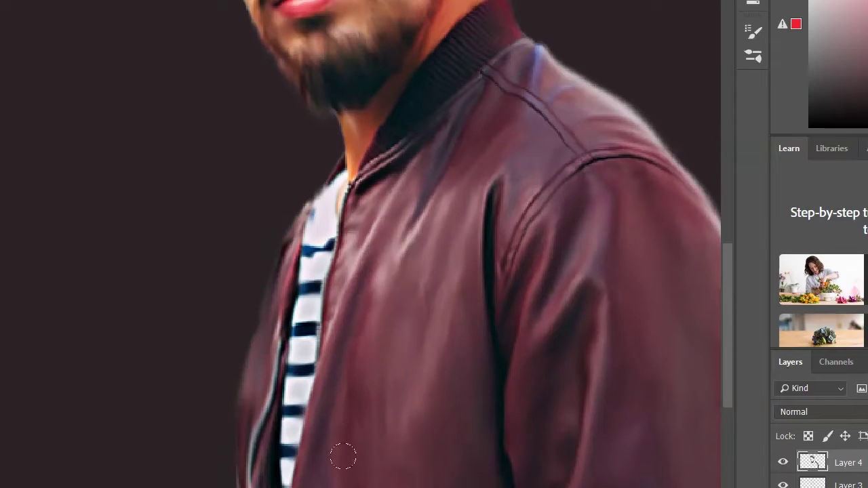
{"action": "scroll", "coordinate": [556, 409], "scroll_direction": "up", "scroll_amount": 1}
{"action": "scroll", "coordinate": [570, 176], "scroll_direction": "down", "scroll_amount": 1}
{"action": "scroll", "coordinate": [562, 271], "scroll_direction": "up", "scroll_amount": 3}
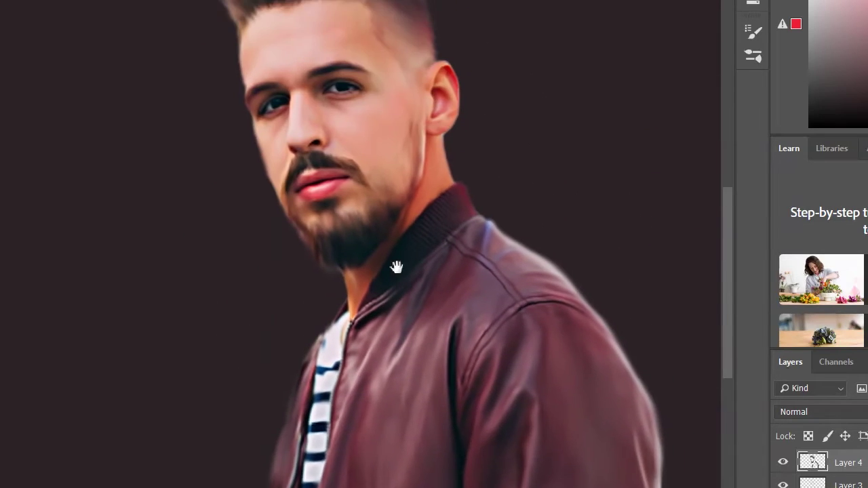
{"action": "scroll", "coordinate": [563, 380], "scroll_direction": "up", "scroll_amount": 3}
{"action": "scroll", "coordinate": [462, 166], "scroll_direction": "down", "scroll_amount": 1}
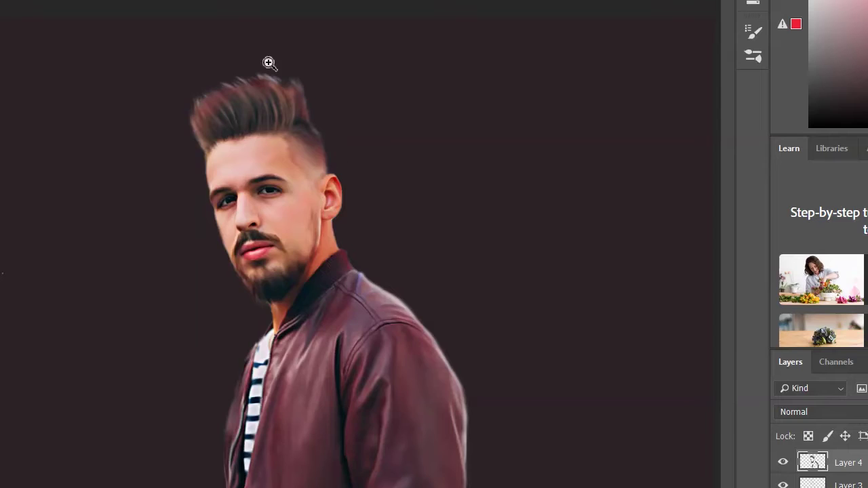
Step: Zoom in on the hair and choose the spatter brush preset for hair strands
{"action": "left_click", "coordinate": [269, 61]}
{"action": "right_click", "coordinate": [300, 238]}
{"action": "double_click", "coordinate": [332, 312]}
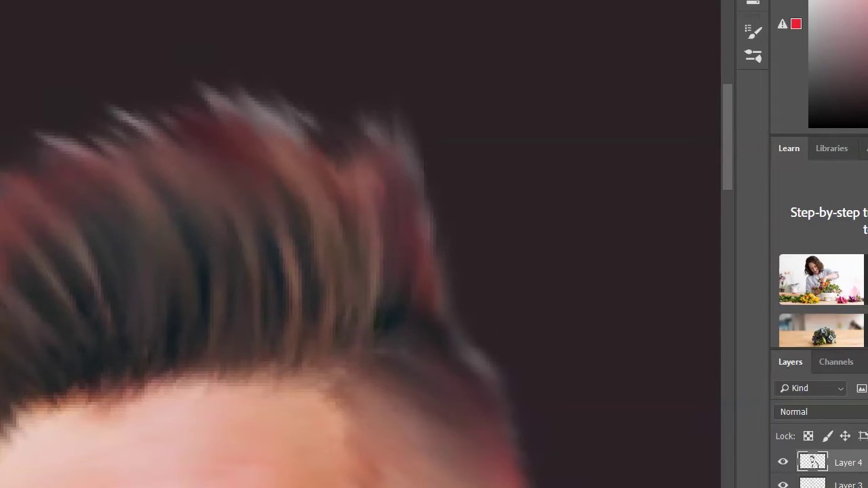
{"action": "right_click", "coordinate": [223, 139]}
{"action": "key", "text": "Escape"}
Step: Compare Layer 3 and Layer 4 at full-figure and close-up zoom, ending on Layer 4
{"action": "key", "text": "alt+bracketleft"}
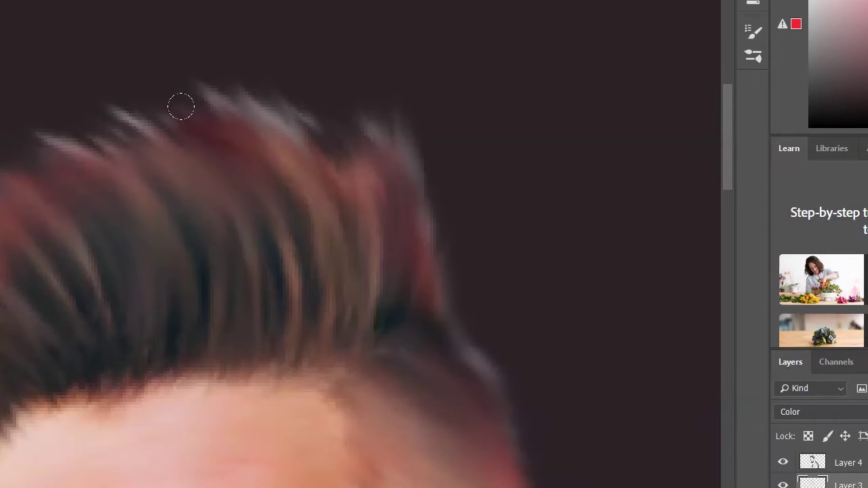
{"action": "key", "text": "alt+bracketright"}
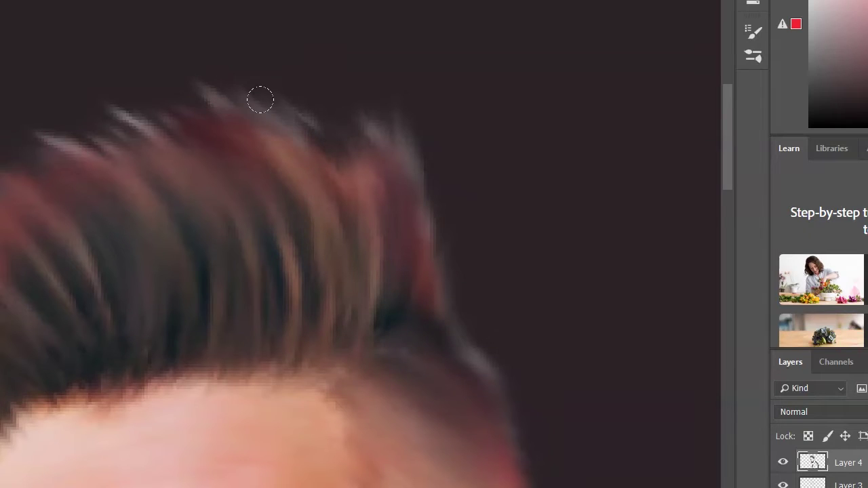
{"action": "key", "text": "alt+bracketleft"}
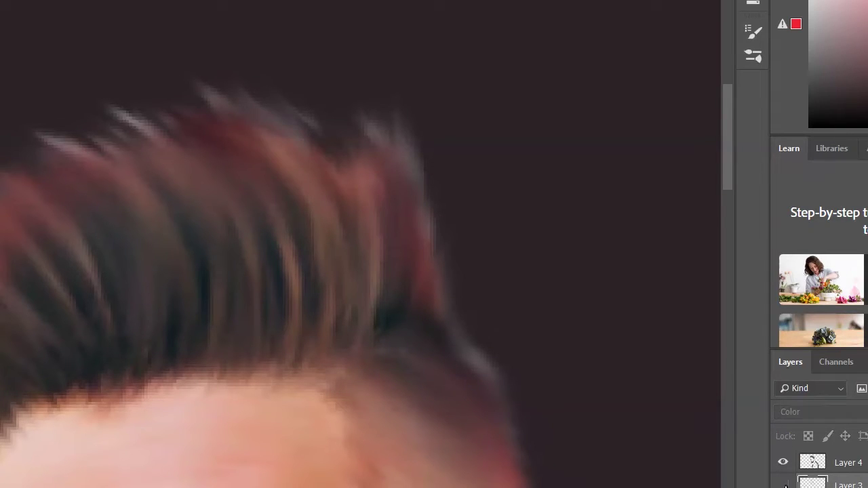
{"action": "key", "text": "ctrl+0"}
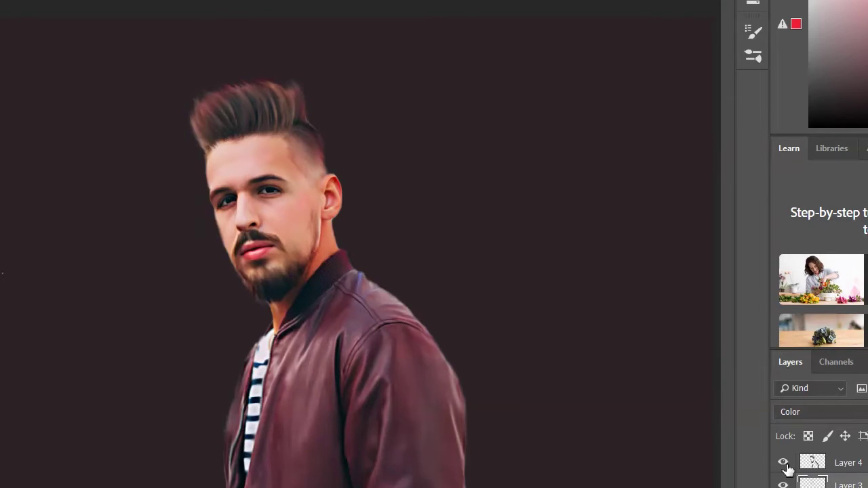
{"action": "key", "text": "alt+bracketright"}
{"action": "key", "text": "ctrl+1"}
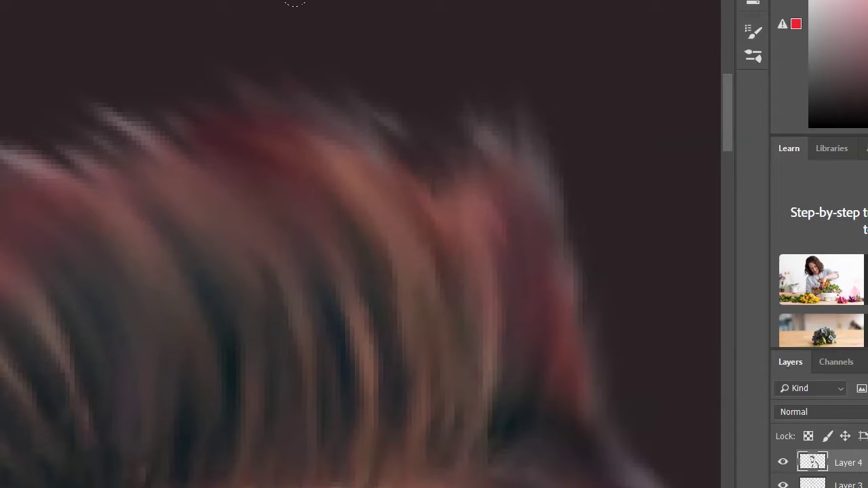
Step: Pan to bring more of the hair into view
{"action": "scroll", "coordinate": [351, 243], "scroll_direction": "down", "scroll_amount": 1}
{"action": "left_click_drag", "start_coordinate": [0, 220], "coordinate": [1, 223]}
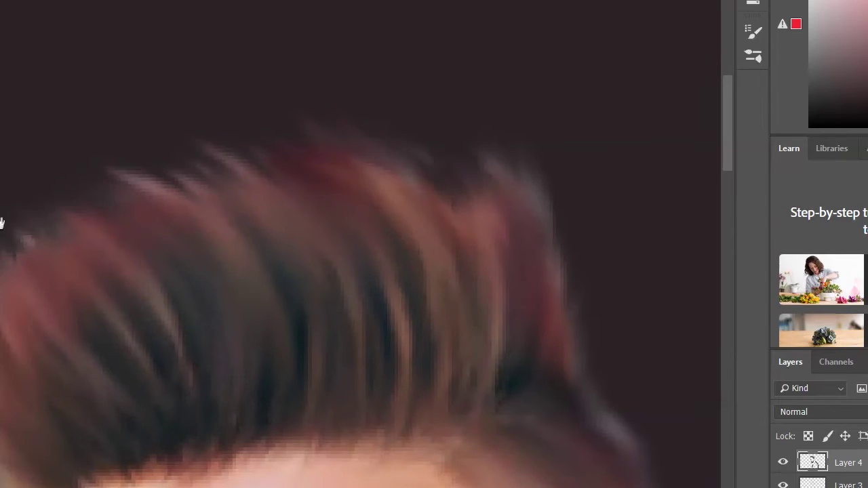
{"action": "scroll", "coordinate": [451, 208], "scroll_direction": "down", "scroll_amount": 1}
{"action": "scroll", "coordinate": [482, 339], "scroll_direction": "down", "scroll_amount": 1}
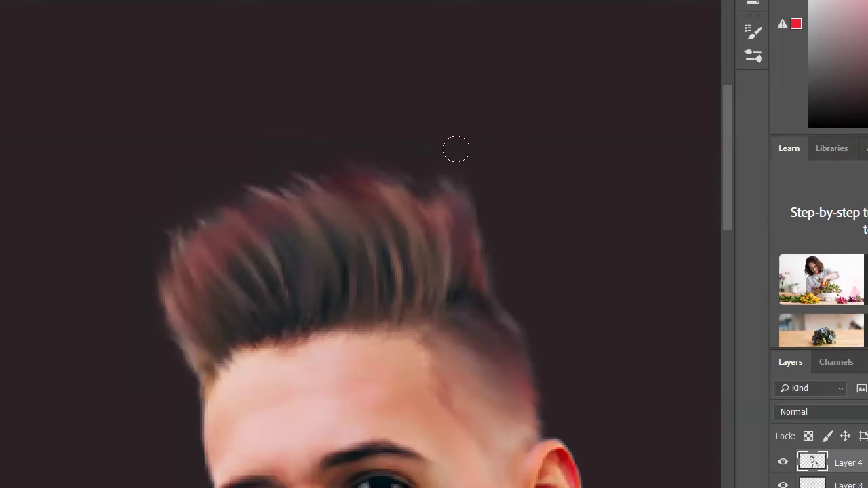
{"action": "scroll", "coordinate": [521, 323], "scroll_direction": "down", "scroll_amount": 1}
{"action": "scroll", "coordinate": [707, 465], "scroll_direction": "down", "scroll_amount": 1}
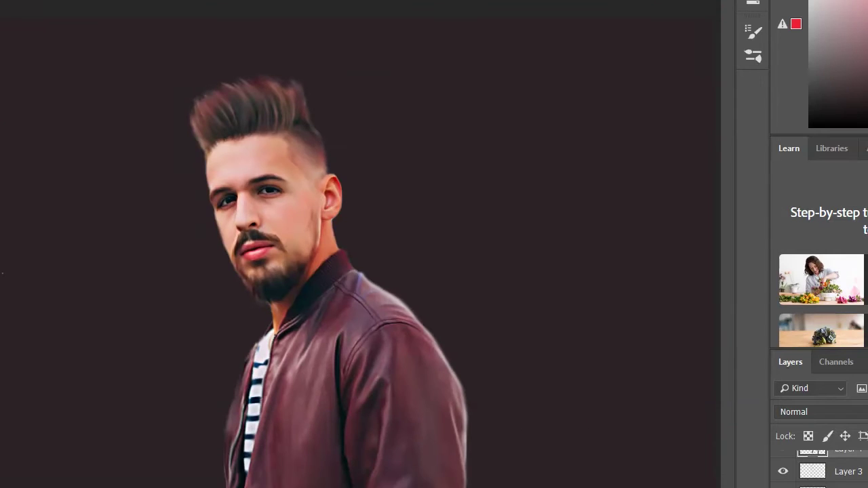
Step: Dab white catchlights into the right and left irises on Layer 5
{"action": "scroll", "coordinate": [206, 219], "scroll_direction": "up", "scroll_amount": 3}
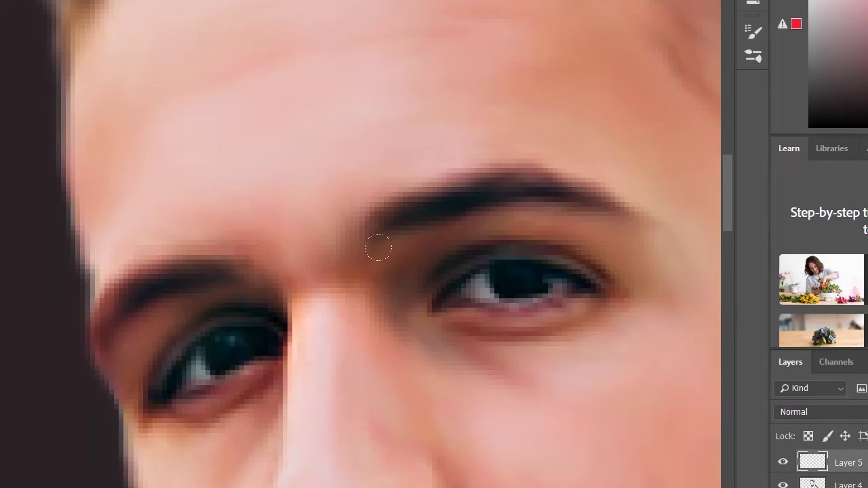
{"action": "left_click", "coordinate": [484, 282]}
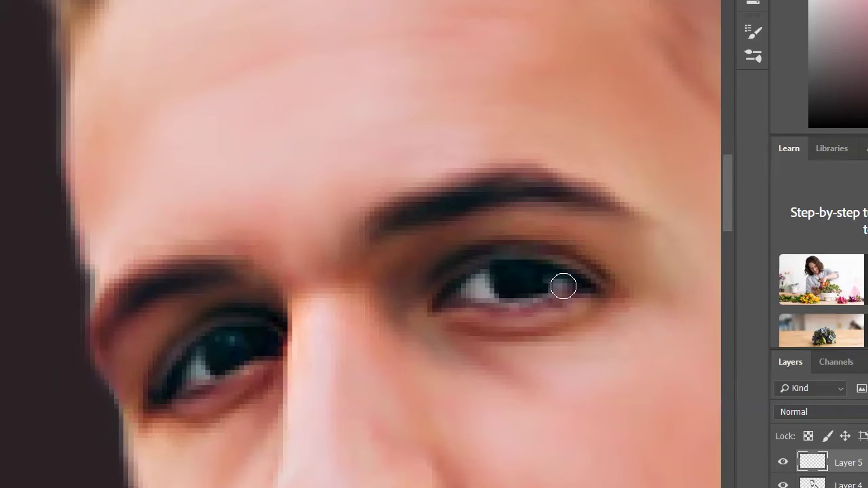
{"action": "left_click", "coordinate": [203, 371]}
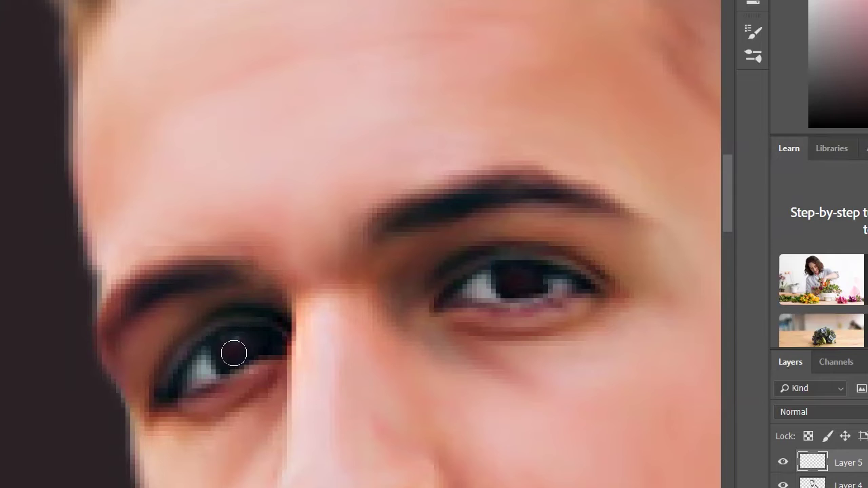
{"action": "right_click", "coordinate": [384, 303]}
{"action": "key", "text": "Escape"}
Step: Darken the centre of both pupils and add a small white catchlight dot to each
{"action": "scroll", "coordinate": [386, 393], "scroll_direction": "down", "scroll_amount": 2}
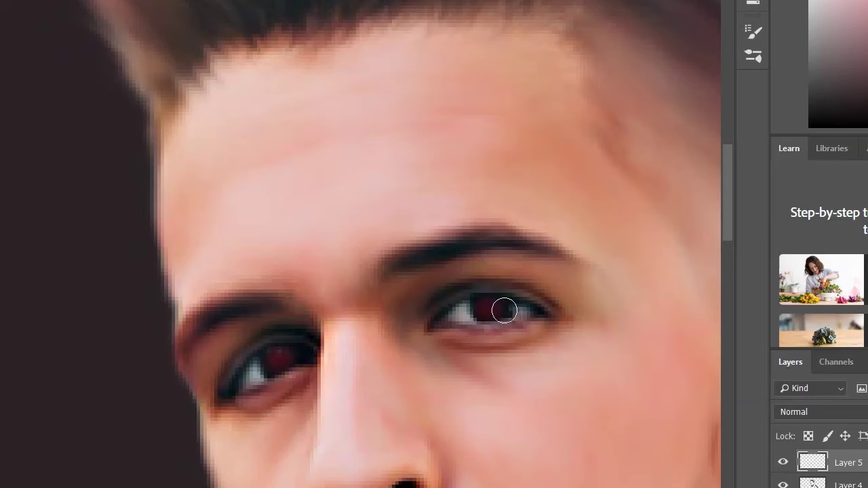
{"action": "left_click", "coordinate": [426, 368]}
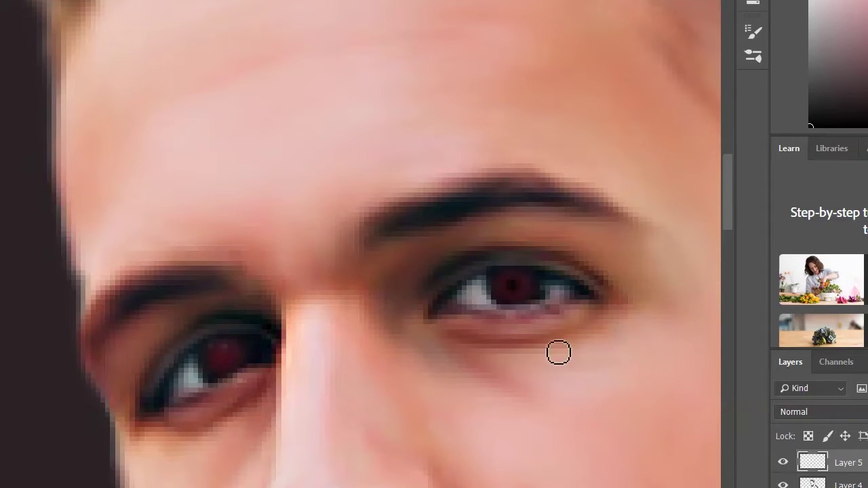
{"action": "left_click", "coordinate": [228, 362]}
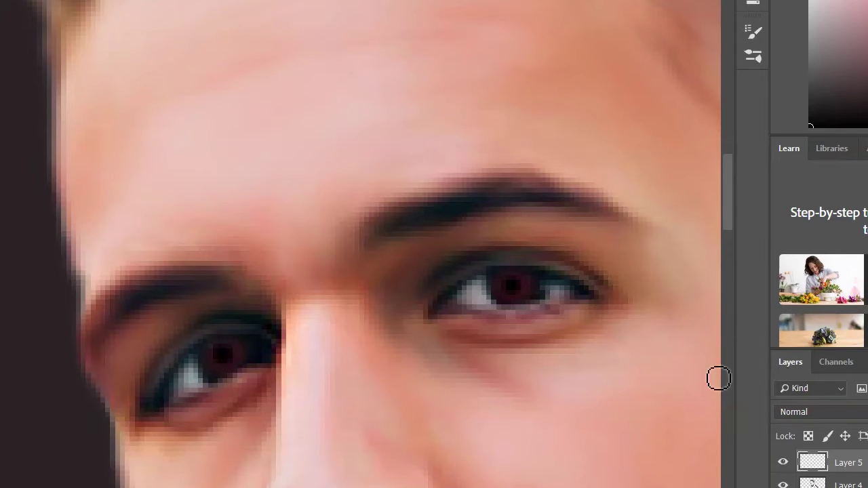
{"action": "left_click", "coordinate": [515, 290]}
{"action": "left_click", "coordinate": [517, 279]}
{"action": "left_click", "coordinate": [226, 346]}
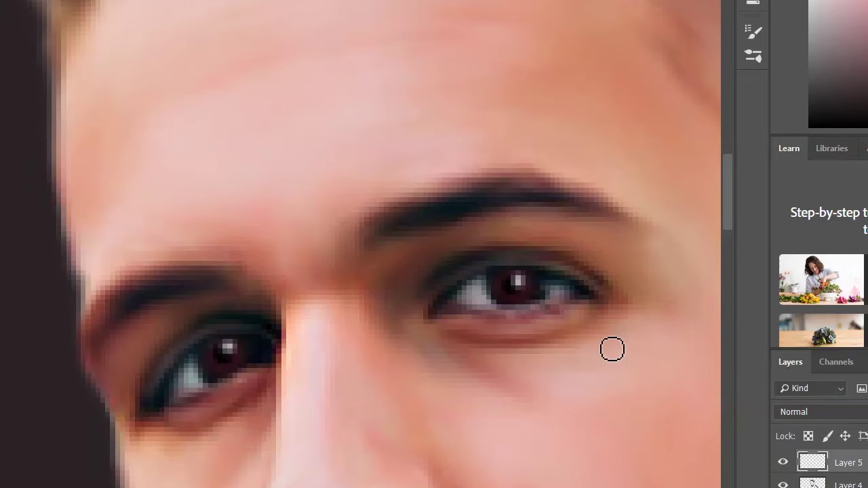
{"action": "scroll", "coordinate": [622, 350], "scroll_direction": "down", "scroll_amount": 5}
{"action": "scroll", "coordinate": [827, 468], "scroll_direction": "down", "scroll_amount": 2}
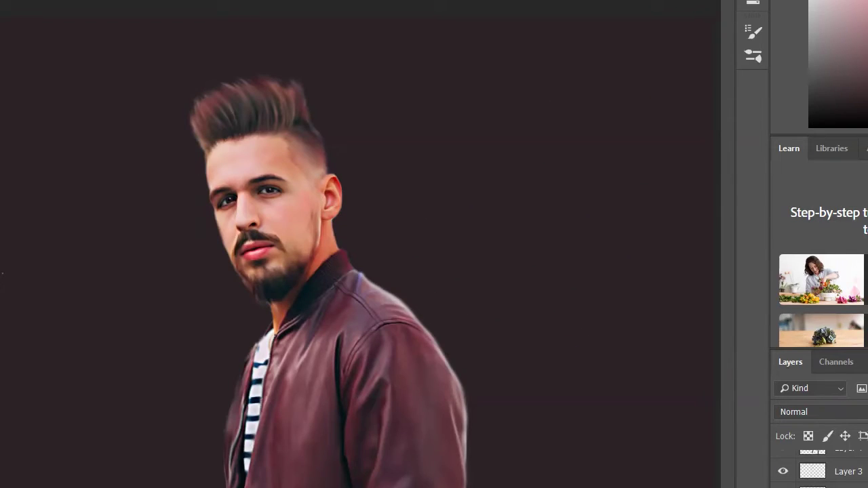
Step: Attempt a brush resize, dismiss the invalid-size warning, and undo the stray white dab
{"action": "right_click", "coordinate": [2, 273]}
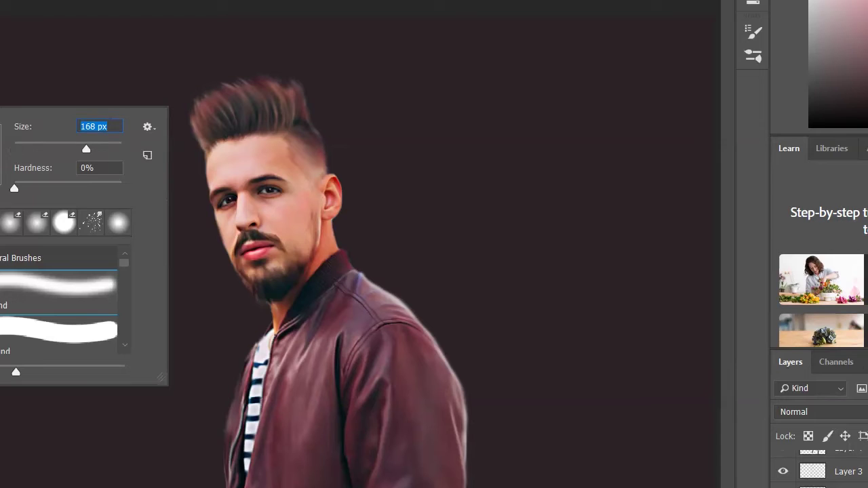
{"action": "key", "text": "Return"}
{"action": "key", "text": "Return"}
{"action": "left_click", "coordinate": [445, 233]}
{"action": "key", "text": "ctrl+z"}
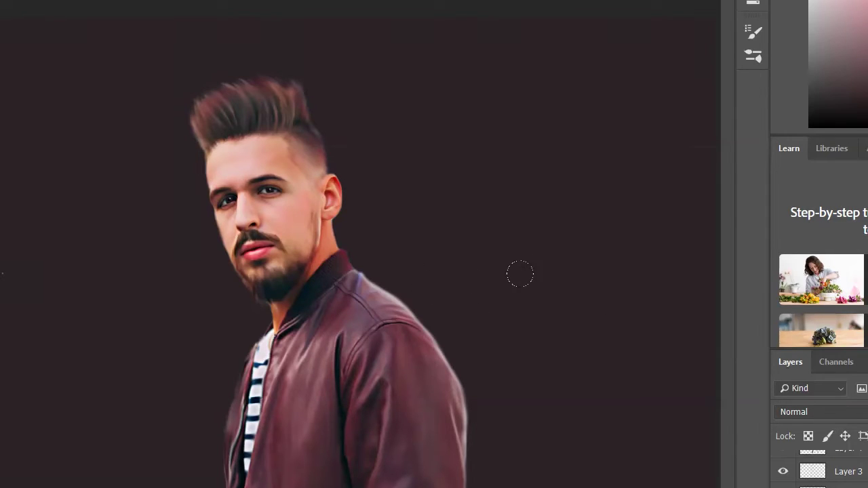
Step: Sample the dark background colour and paint a darker plum stroke down the right edge
{"action": "left_click", "coordinate": [629, 155]}
{"action": "key", "text": "ctrl+z"}
{"action": "left_click", "coordinate": [619, 72], "text": "alt"}
{"action": "key", "text": "ctrl+minus"}
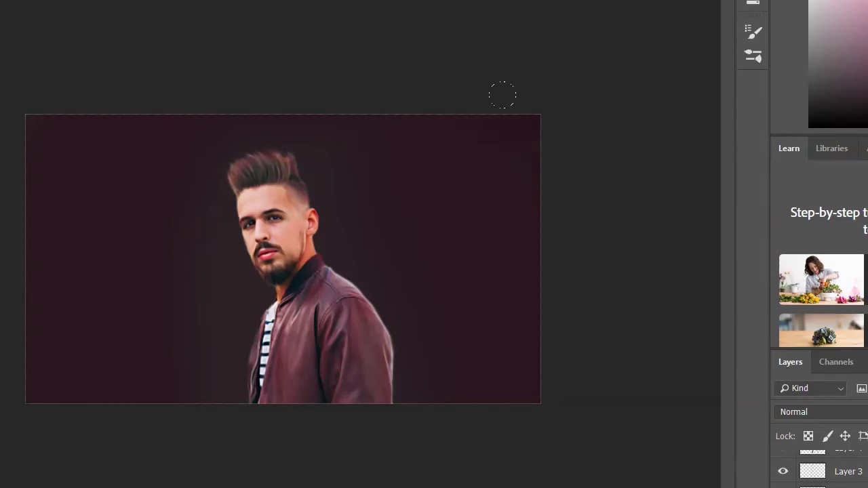
{"action": "left_click_drag", "start_coordinate": [534, 185], "coordinate": [534, 391]}
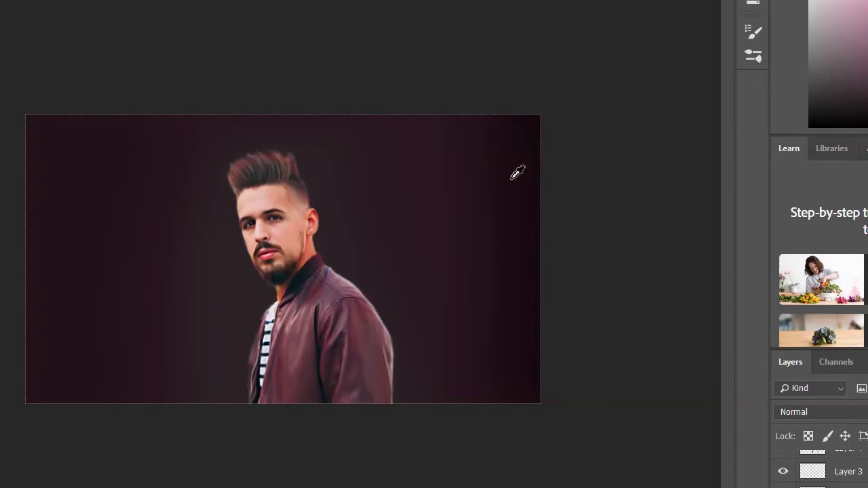
{"action": "key", "text": "ctrl+plus"}
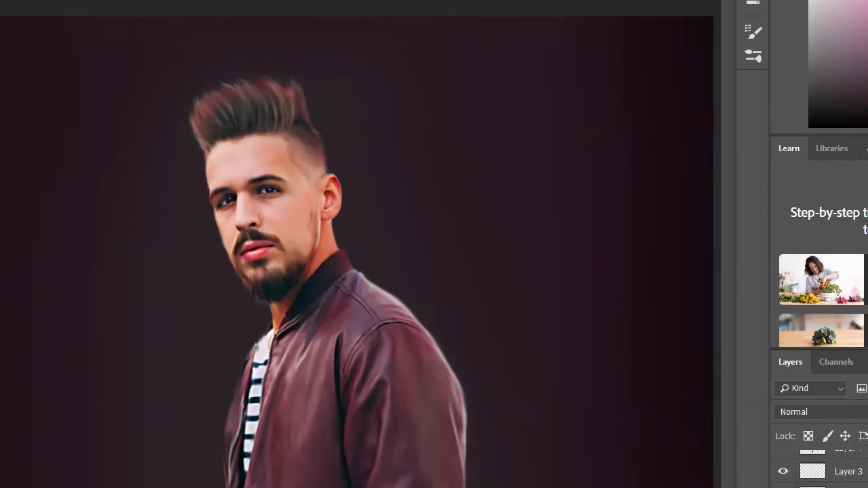
Step: In Brush Settings, choose the smooth round tip at 25 px with 1% spacing
{"action": "key", "text": "F5"}
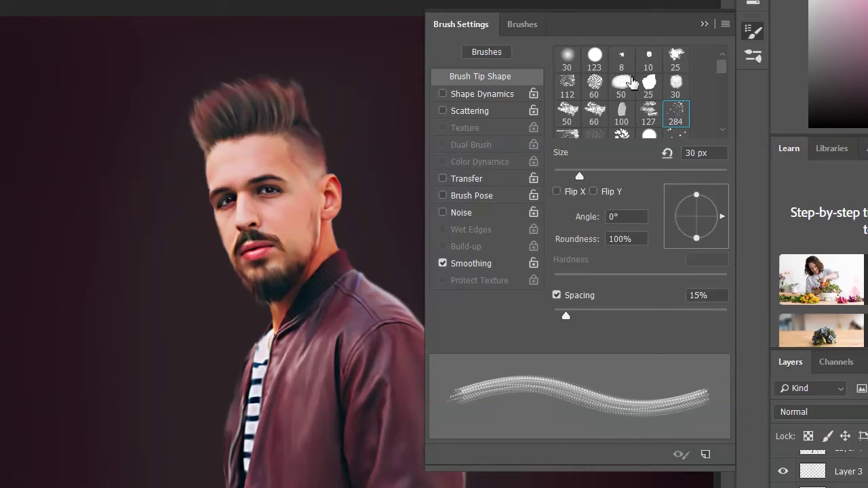
{"action": "left_click", "coordinate": [640, 91]}
{"action": "key", "text": "ctrl+plus"}
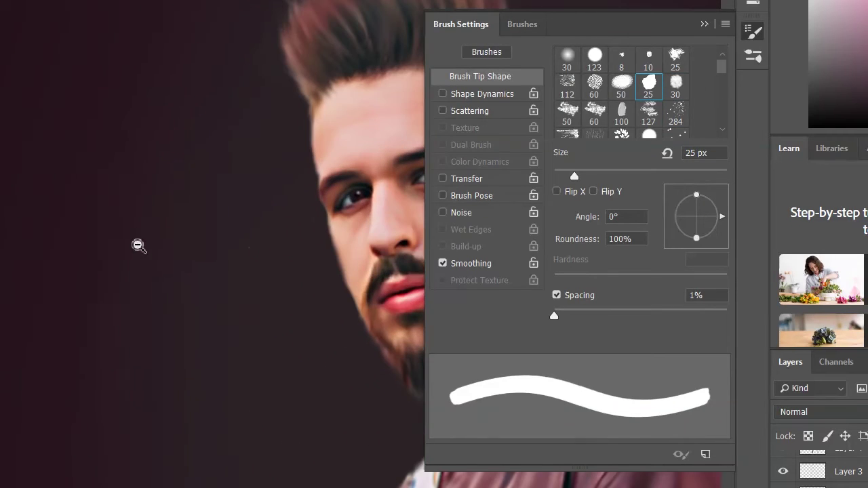
{"action": "key", "text": "ctrl+plus"}
{"action": "key", "text": "F5"}
Step: Brush soft vertical streaks into the plum background left of the man
{"action": "scroll", "coordinate": [165, 208], "scroll_direction": "down", "scroll_amount": 3}
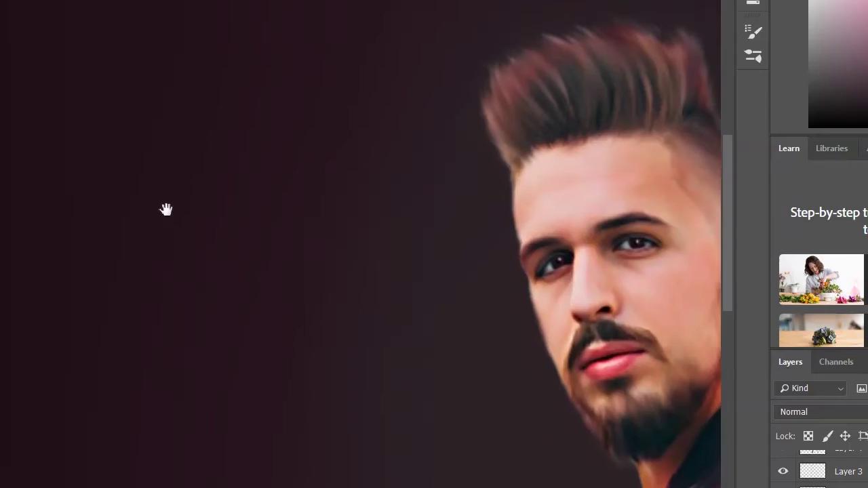
{"action": "scroll", "coordinate": [172, 86], "scroll_direction": "up", "scroll_amount": 4}
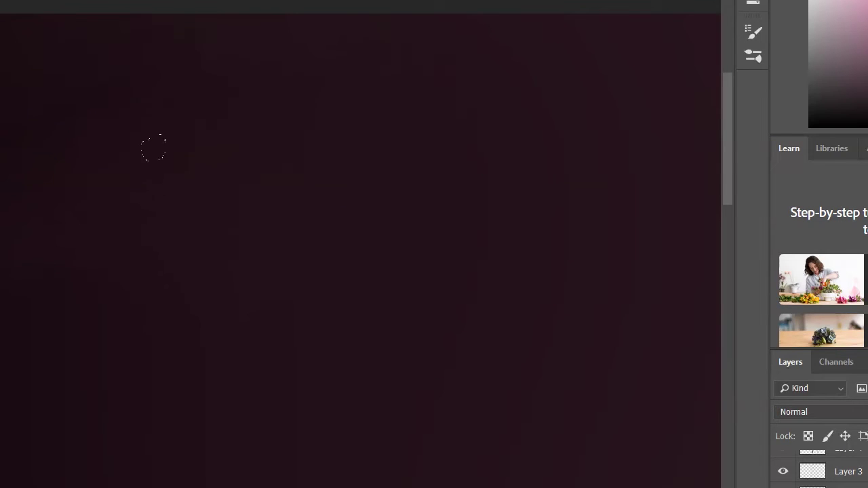
{"action": "scroll", "coordinate": [201, 285], "scroll_direction": "down", "scroll_amount": 1}
{"action": "scroll", "coordinate": [98, 403], "scroll_direction": "down", "scroll_amount": 3}
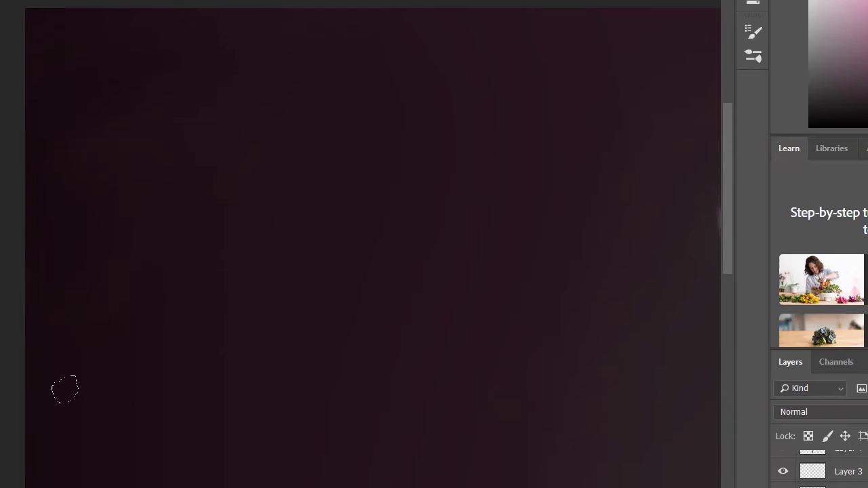
{"action": "scroll", "coordinate": [72, 289], "scroll_direction": "down", "scroll_amount": 1}
{"action": "scroll", "coordinate": [103, 355], "scroll_direction": "up", "scroll_amount": 1}
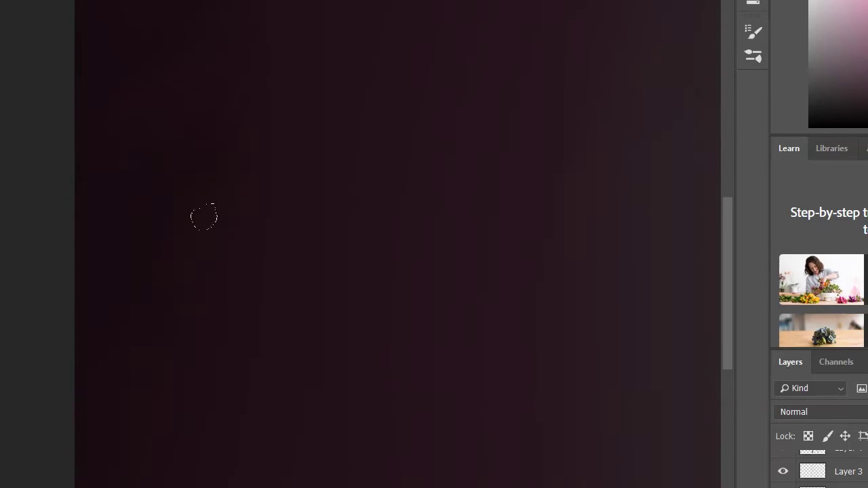
{"action": "left_click_drag", "start_coordinate": [69, 404], "coordinate": [155, 334]}
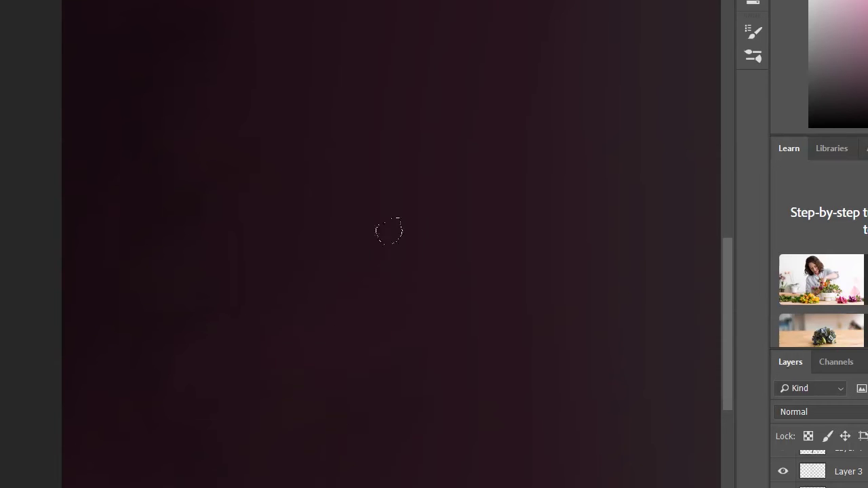
{"action": "left_click_drag", "start_coordinate": [388, 231], "coordinate": [367, 258]}
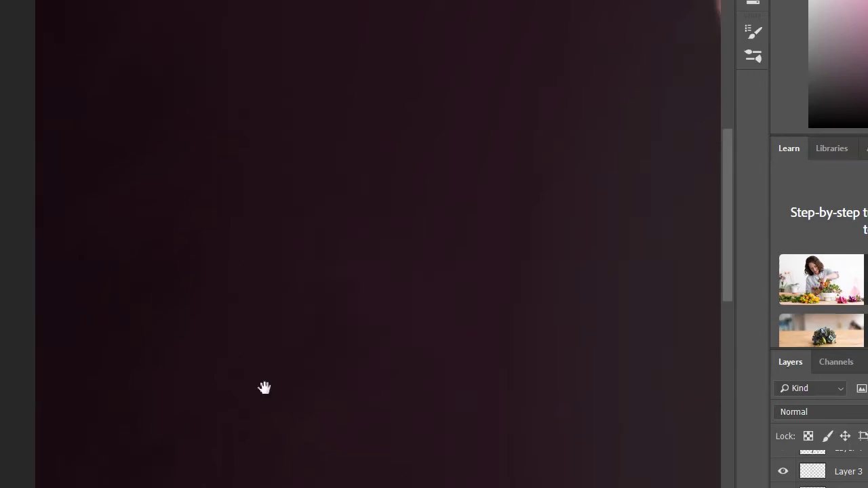
Step: Move the view over the man's face and chin to check the blending
{"action": "left_click_drag", "start_coordinate": [327, 205], "coordinate": [314, 235]}
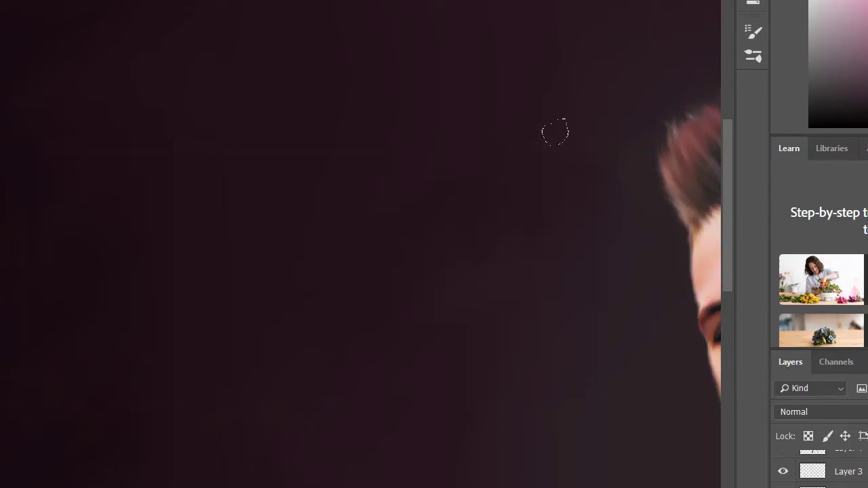
{"action": "scroll", "coordinate": [490, 274], "scroll_direction": "down", "scroll_amount": 3}
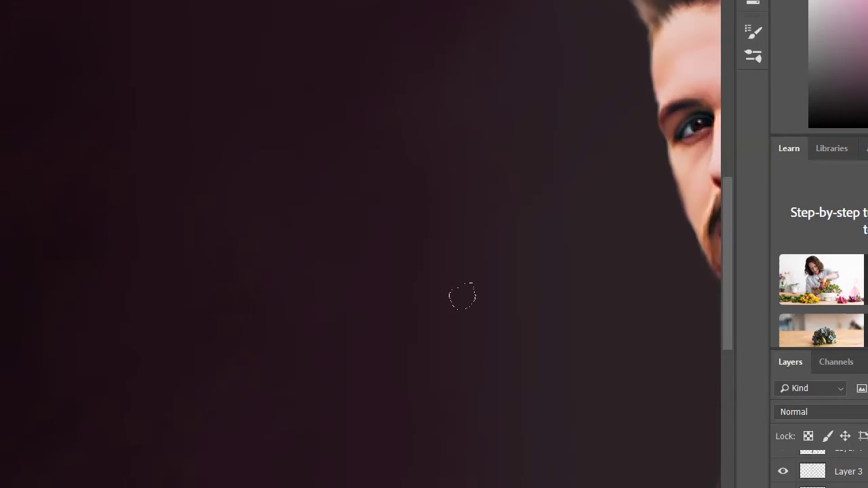
{"action": "scroll", "coordinate": [366, 310], "scroll_direction": "down", "scroll_amount": 3}
{"action": "scroll", "coordinate": [434, 288], "scroll_direction": "down", "scroll_amount": 3}
{"action": "left_click_drag", "start_coordinate": [434, 287], "coordinate": [424, 273]}
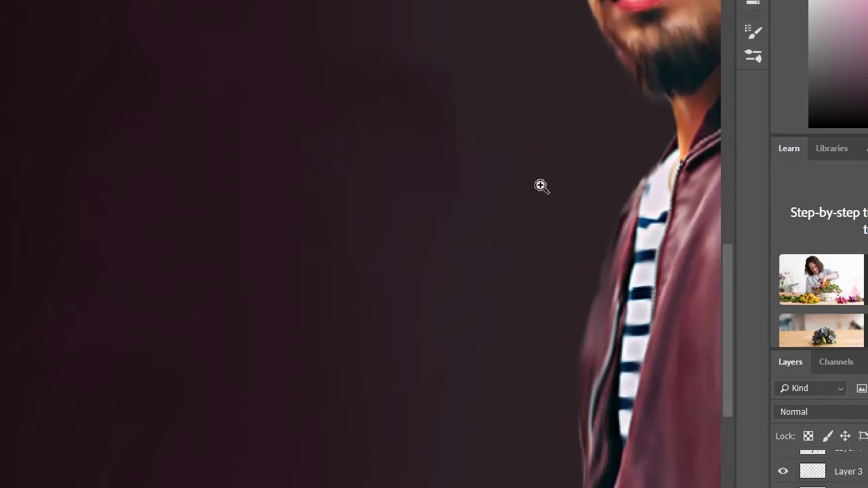
{"action": "scroll", "coordinate": [556, 169], "scroll_direction": "down", "scroll_amount": 5}
{"action": "scroll", "coordinate": [233, 287], "scroll_direction": "up", "scroll_amount": 3}
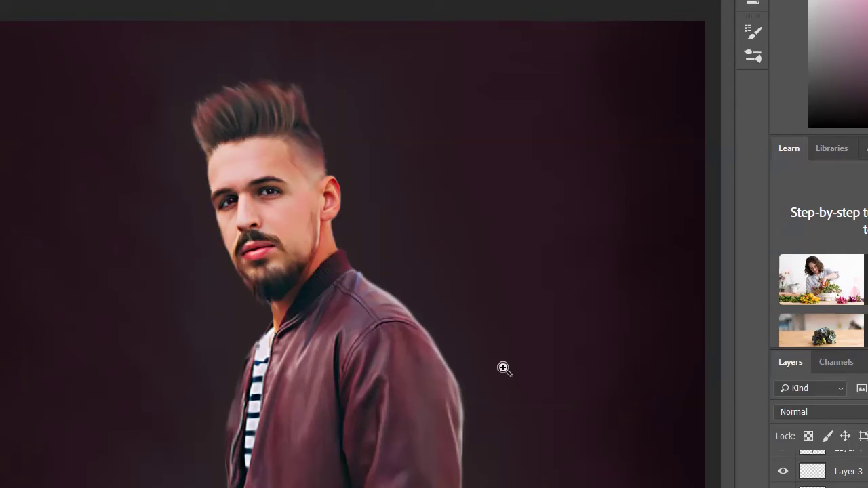
Step: Add an empty layer, then a Brightness/Contrast adjustment with Brightness 20 and Contrast 10
{"action": "key", "text": "ctrl+minus"}
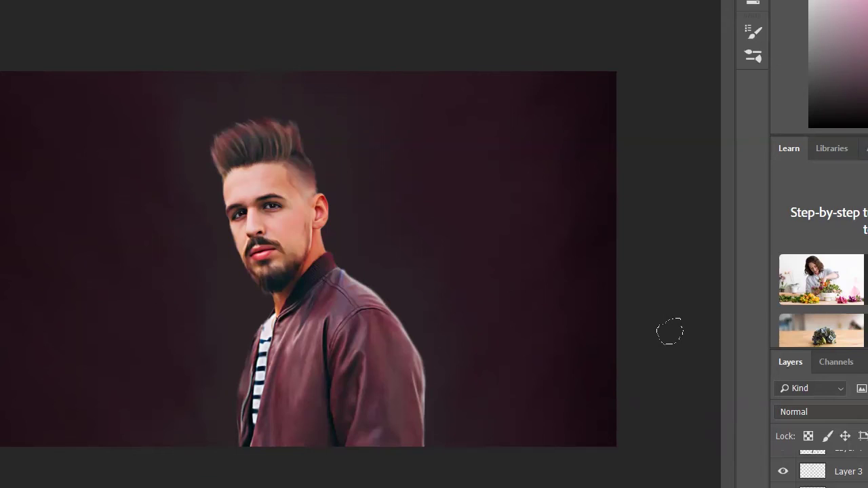
{"action": "key", "text": "ctrl+shift+alt+n"}
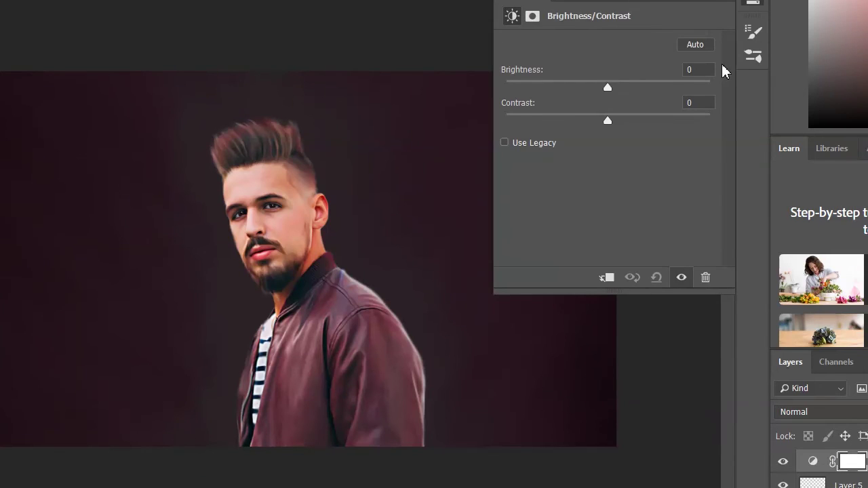
{"action": "left_click", "coordinate": [698, 69]}
{"action": "type", "text": "20"}
{"action": "key", "text": "Tab"}
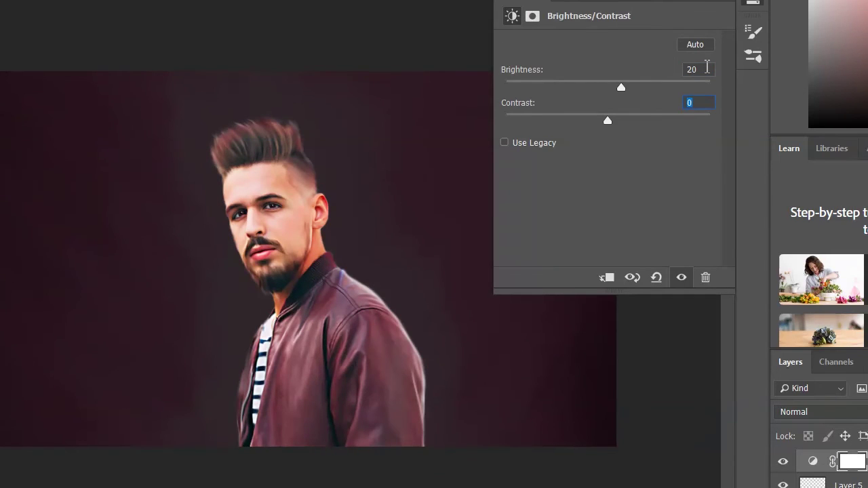
{"action": "type", "text": "15"}
{"action": "type", "text": "10"}
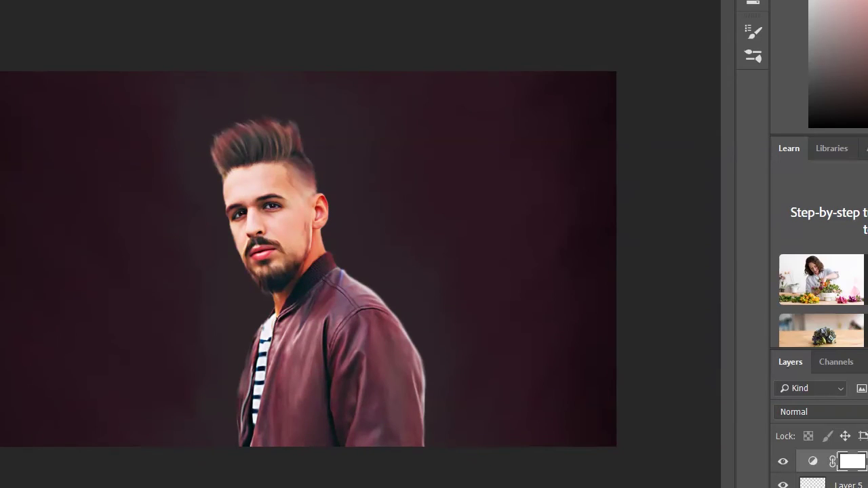
{"action": "left_click", "coordinate": [701, 8]}
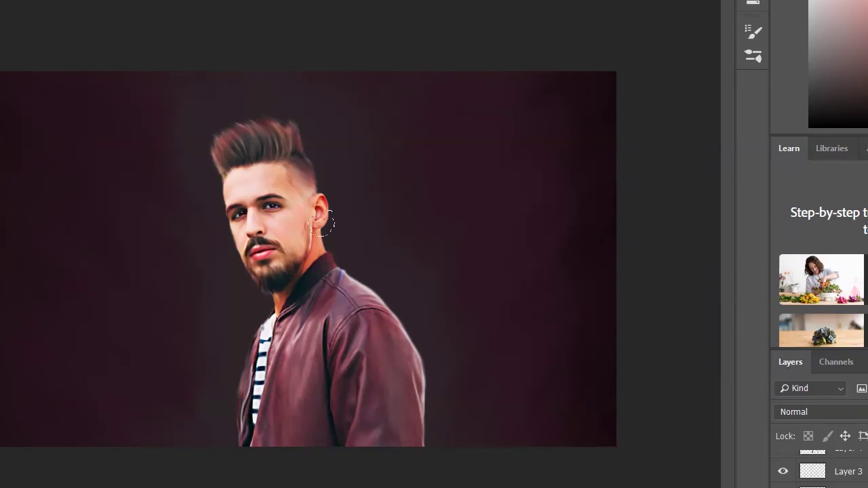
Step: Select Layer 5 and toggle the Brightness/Contrast layer off and on to compare
{"action": "scroll", "coordinate": [381, 258], "scroll_direction": "up", "scroll_amount": 3}
{"action": "scroll", "coordinate": [412, 271], "scroll_direction": "up", "scroll_amount": 3}
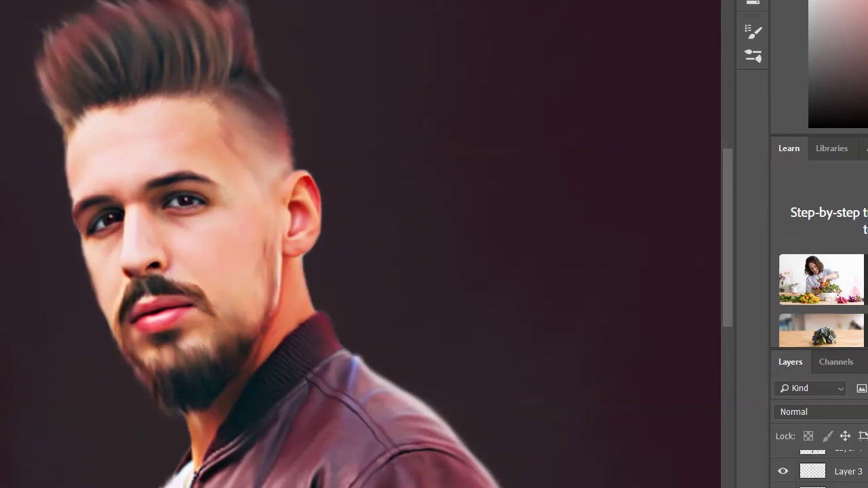
{"action": "key", "text": "alt+bracketleft"}
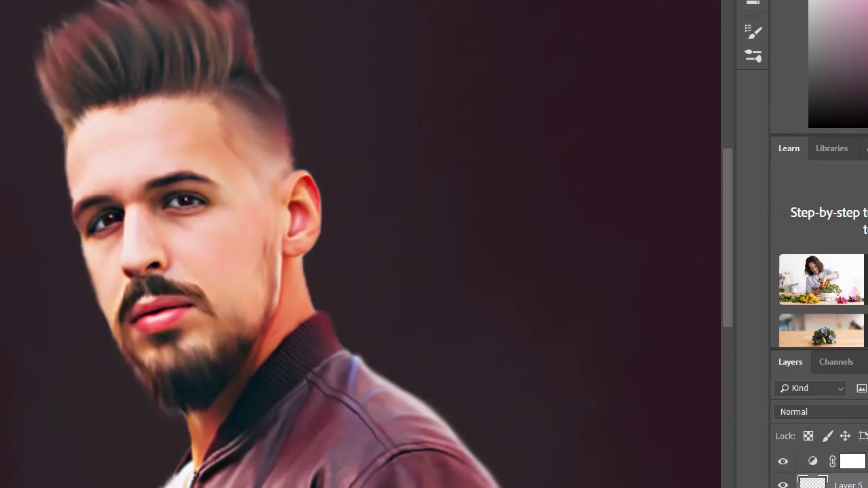
{"action": "key", "text": "ctrl+comma"}
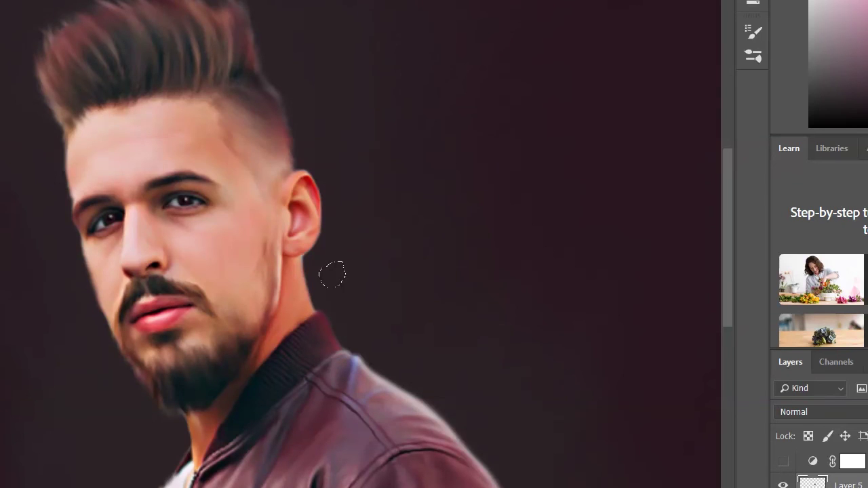
{"action": "key", "text": "ctrl+comma"}
{"action": "scroll", "coordinate": [479, 401], "scroll_direction": "down", "scroll_amount": 1}
{"action": "scroll", "coordinate": [405, 341], "scroll_direction": "up", "scroll_amount": 3}
{"action": "scroll", "coordinate": [556, 345], "scroll_direction": "down", "scroll_amount": 2}
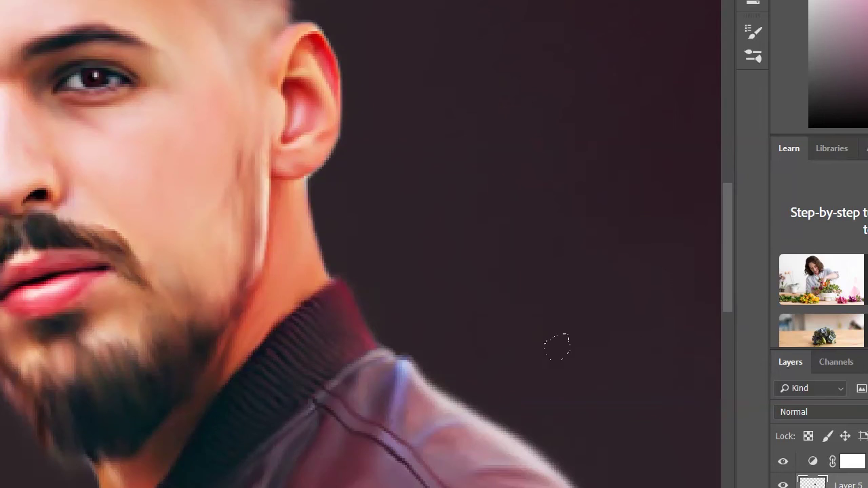
{"action": "scroll", "coordinate": [405, 332], "scroll_direction": "down", "scroll_amount": 2}
Step: Pick a soft round brush from the brush presets
{"action": "right_click", "coordinate": [155, 91]}
{"action": "left_click", "coordinate": [284, 205]}
{"action": "key", "text": "Return"}
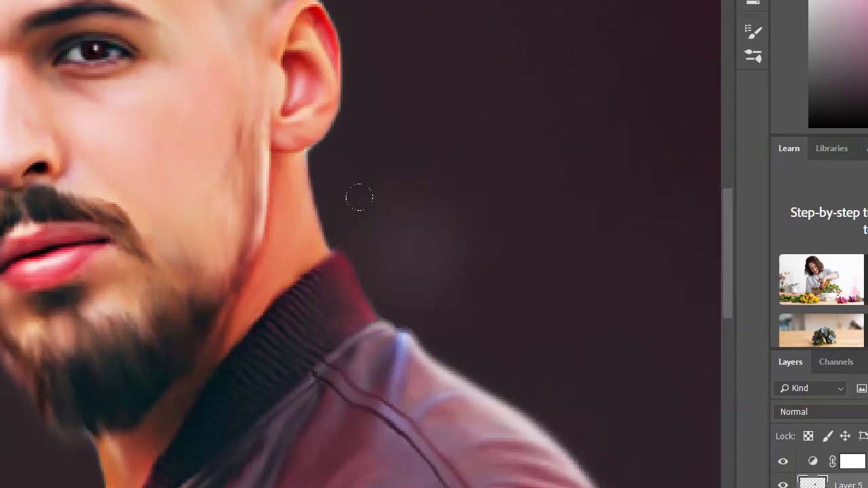
Step: Inspect the unbrightened face, then fit the image on screen with brightening re-enabled
{"action": "key", "text": "ctrl+comma"}
{"action": "scroll", "coordinate": [339, 285], "scroll_direction": "up", "scroll_amount": 2}
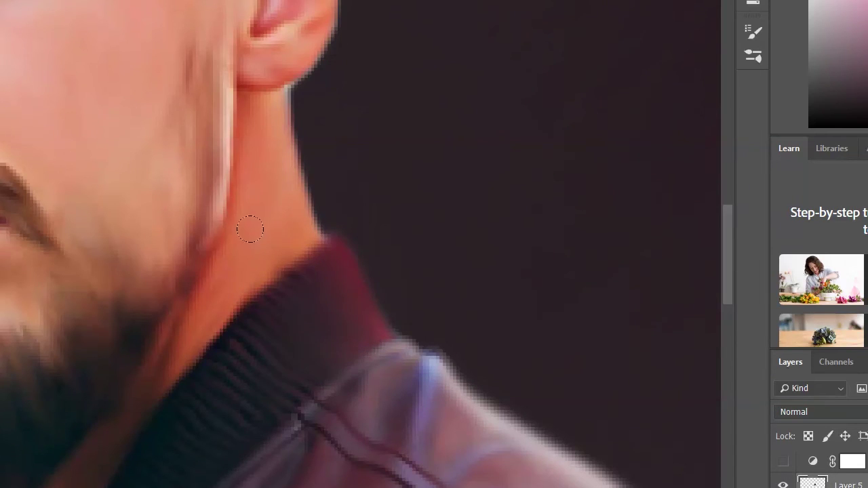
{"action": "left_click_drag", "start_coordinate": [161, 238], "coordinate": [283, 285]}
{"action": "left_click_drag", "start_coordinate": [202, 181], "coordinate": [216, 250]}
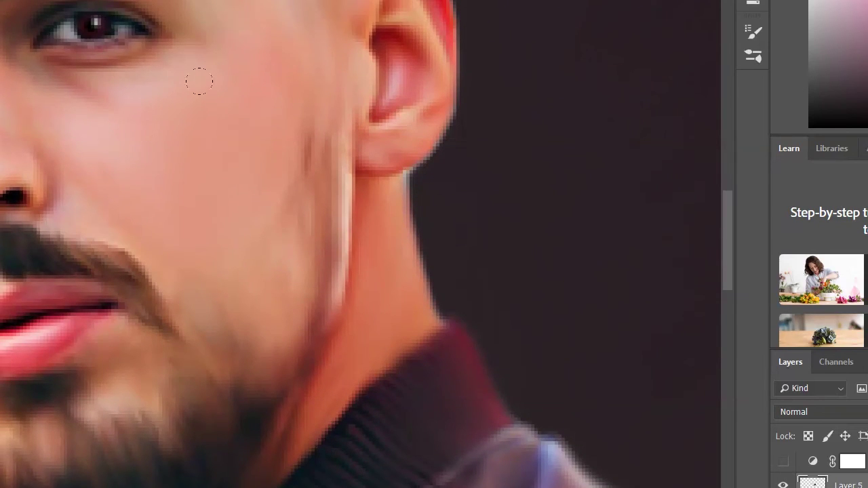
{"action": "left_click_drag", "start_coordinate": [300, 314], "coordinate": [348, 358]}
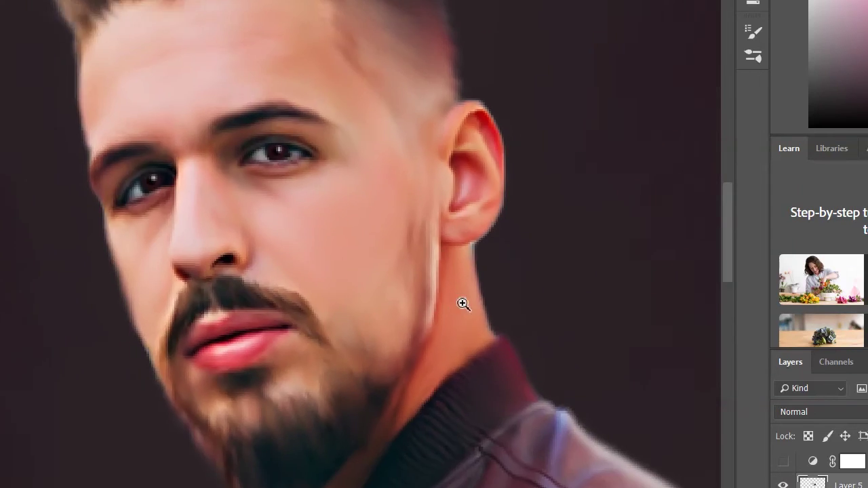
{"action": "key", "text": "ctrl+0"}
{"action": "left_click", "coordinate": [784, 462]}
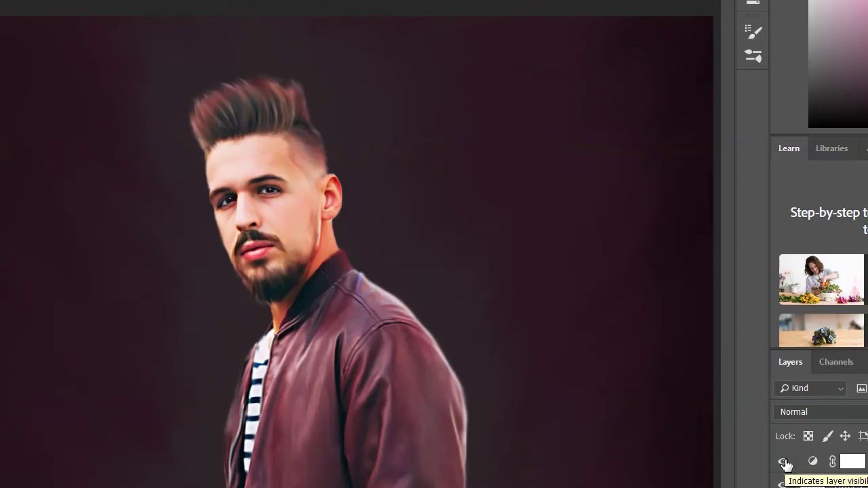